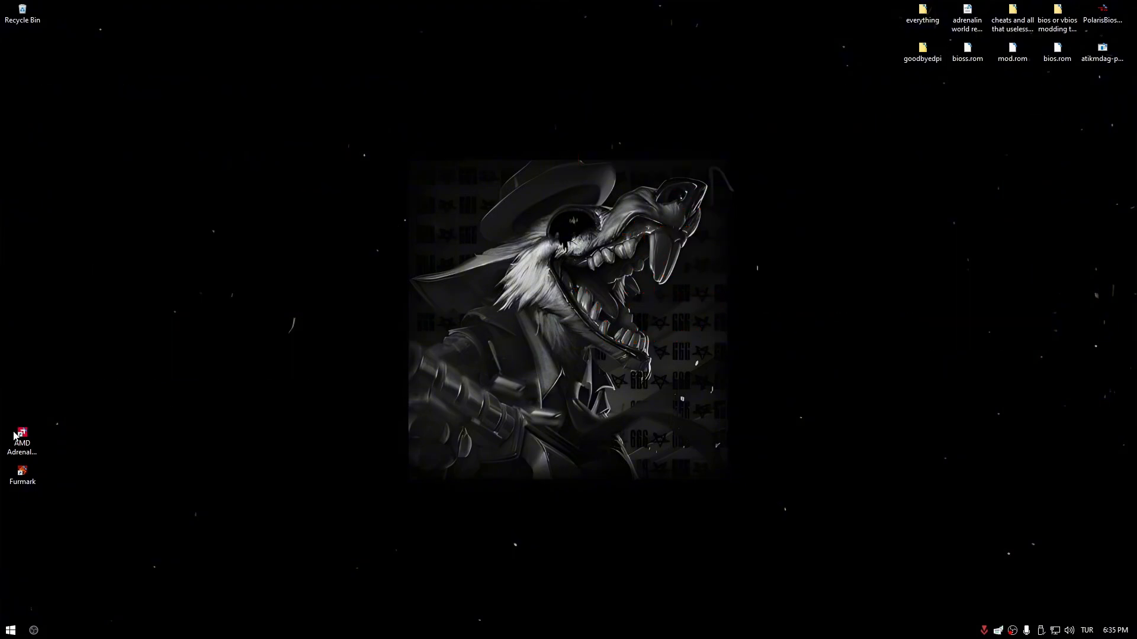
Open AMD Adrenalin and FurMark, dismiss FurMark's new version notice, and arrange both windows side by side
double_click(28, 450)
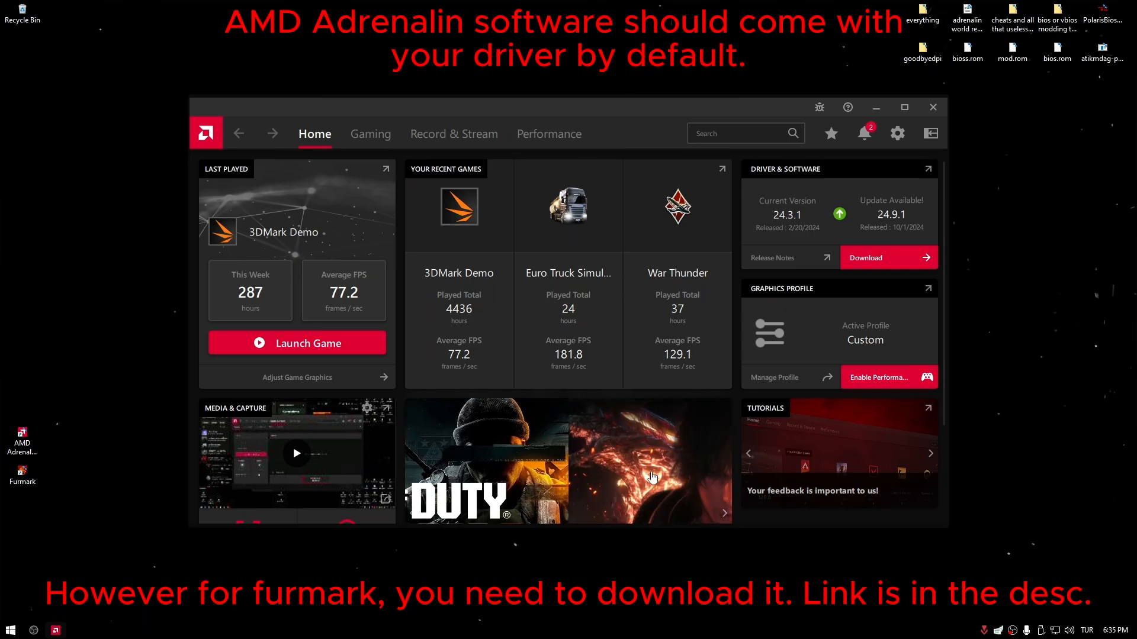
double_click(22, 476)
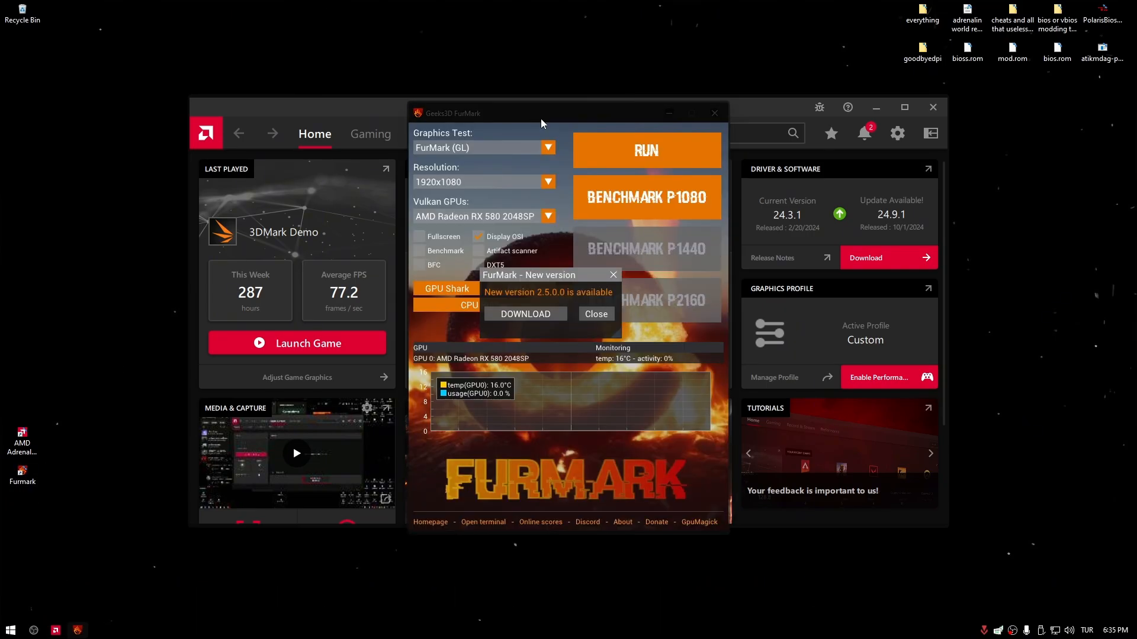
drag(542, 118, 263, 117)
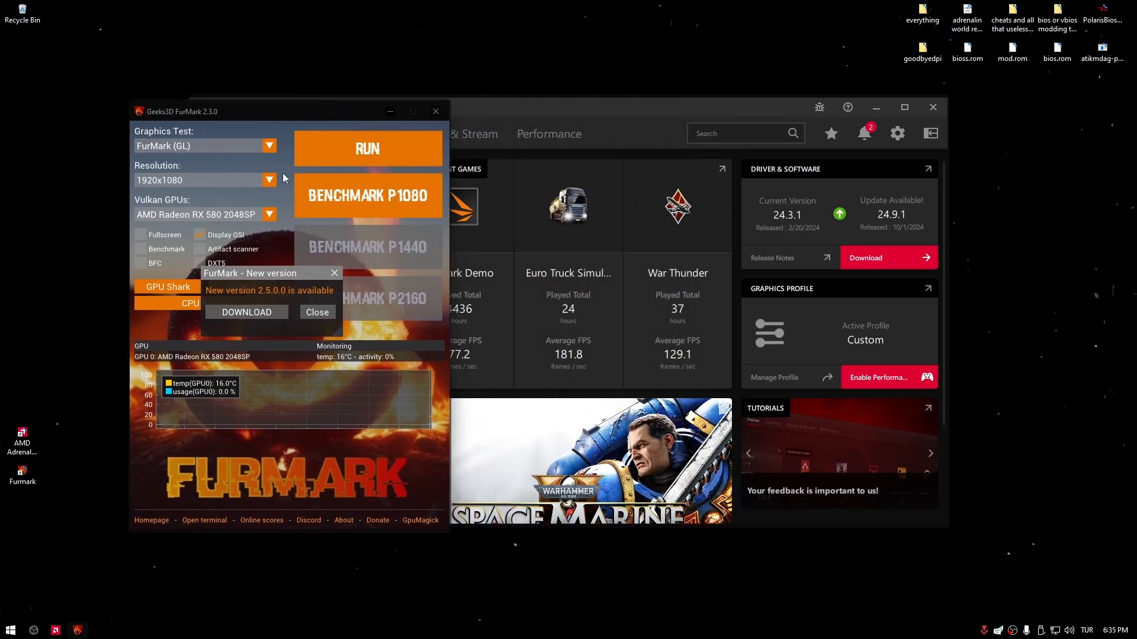
click(316, 318)
drag(352, 110, 233, 114)
drag(463, 112, 627, 106)
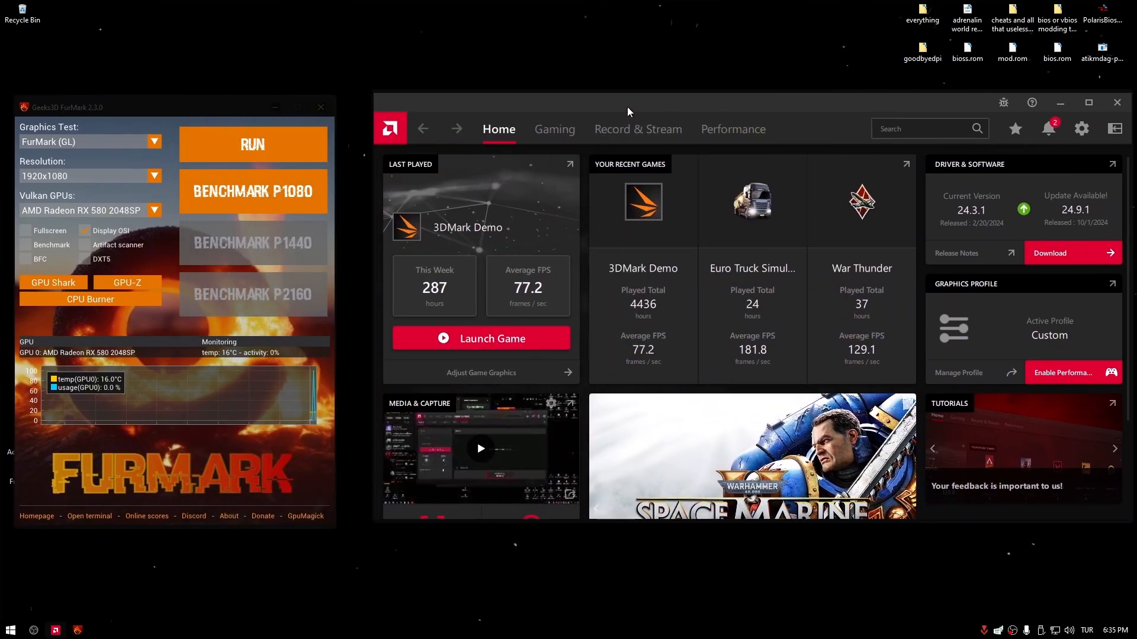
drag(212, 107, 215, 89)
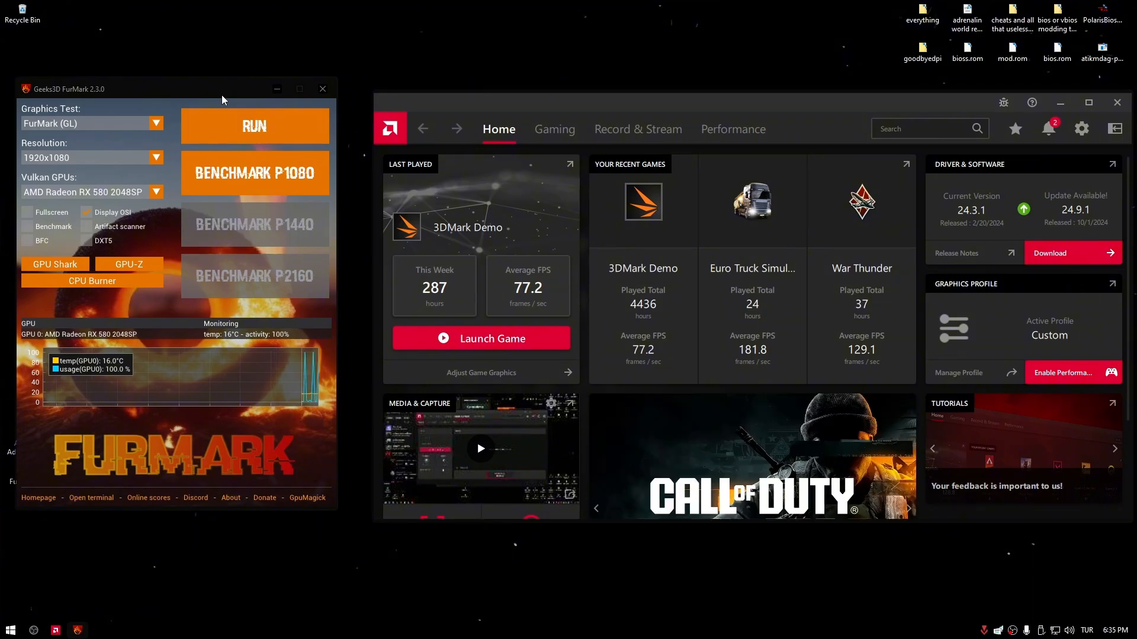
drag(201, 96, 210, 94)
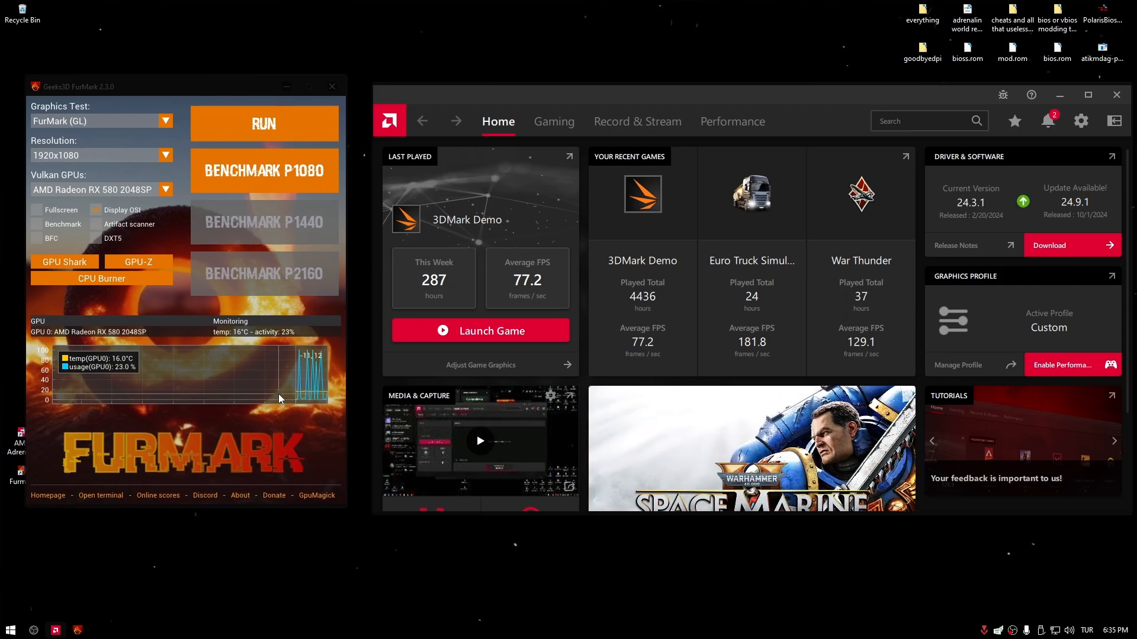
Open the GPU performance tuning settings in AMD Adrenalin and choose Custom manual tuning
click(724, 122)
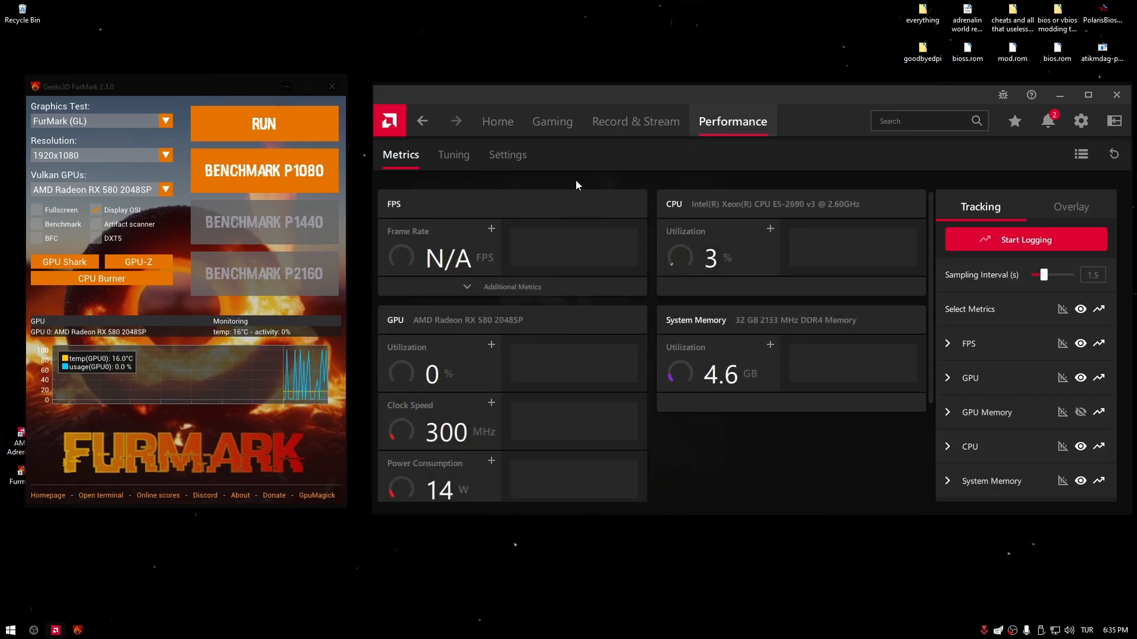
click(450, 161)
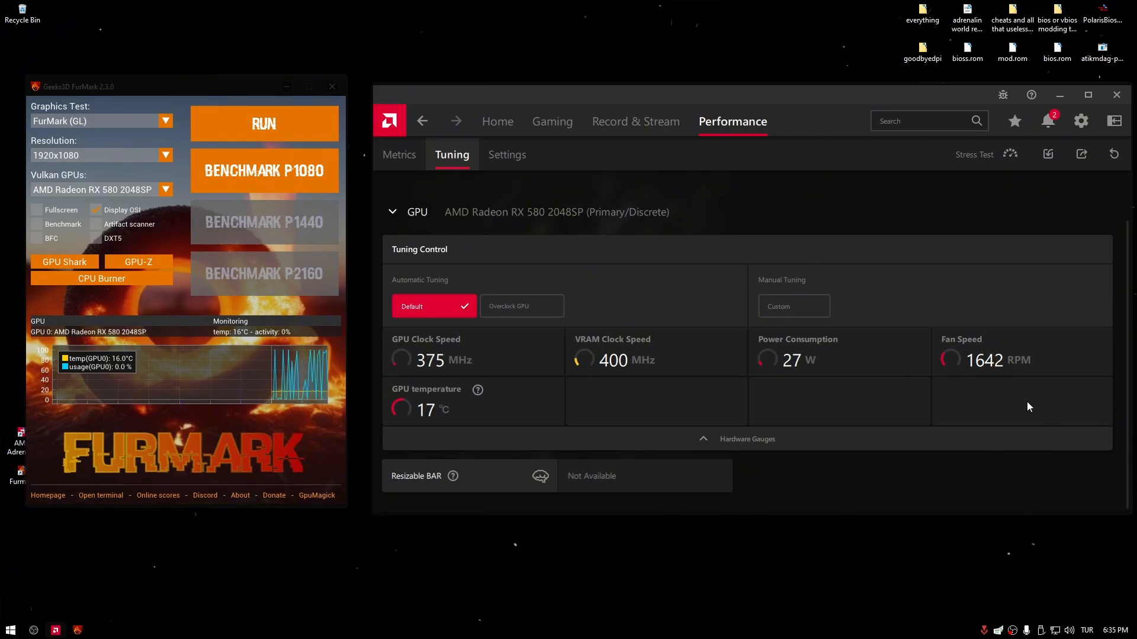
click(790, 314)
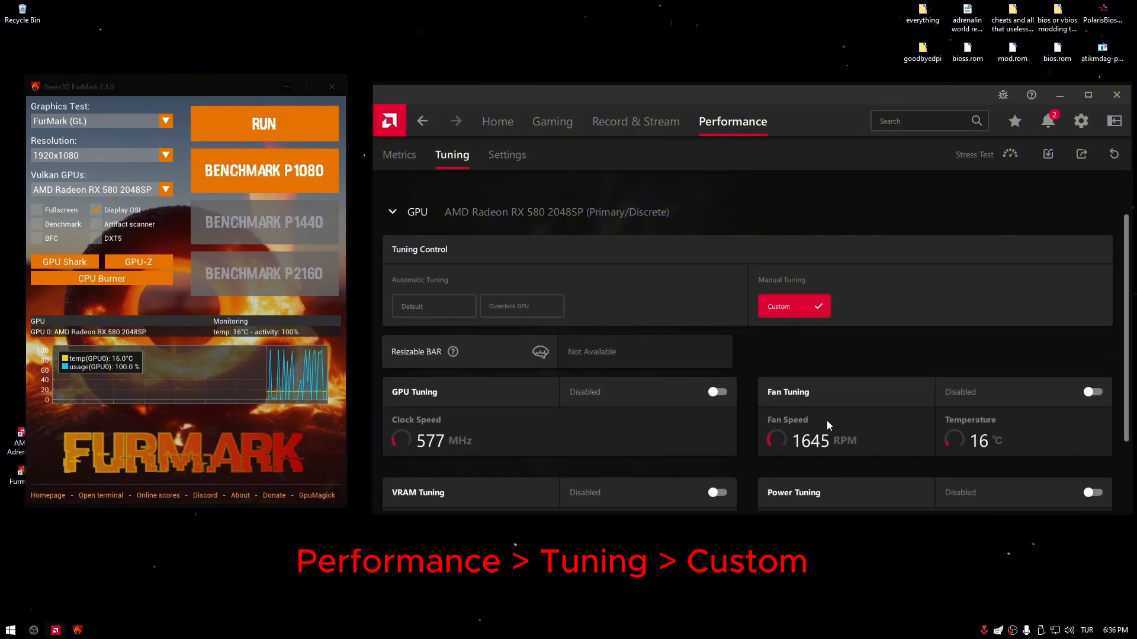
scroll(826, 434, down, 2)
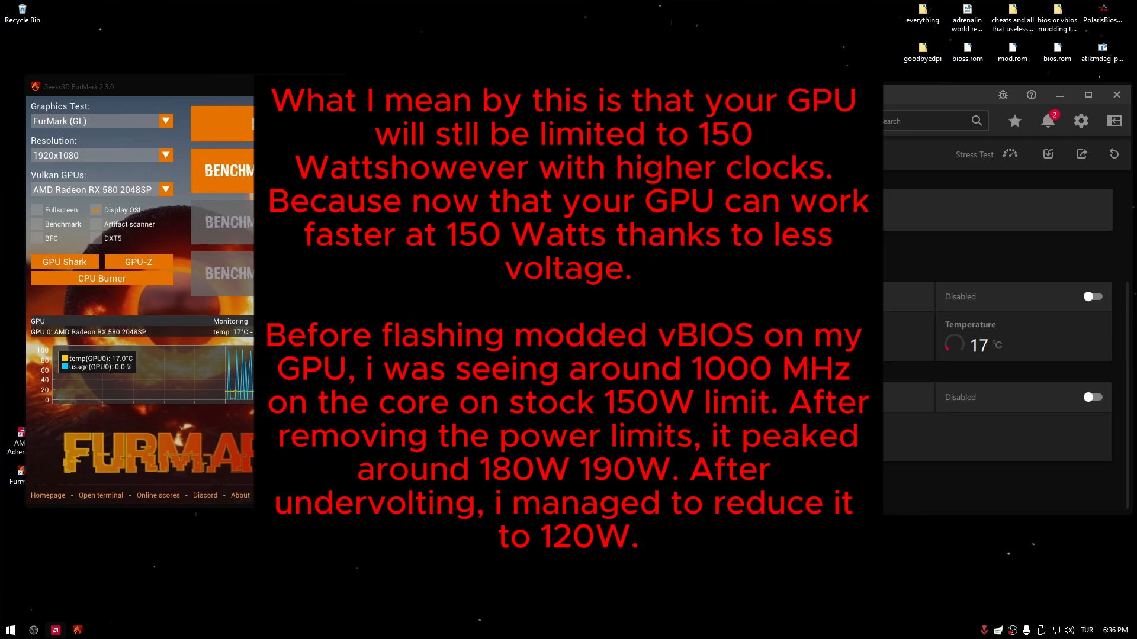
scroll(1000, 296, up, 3)
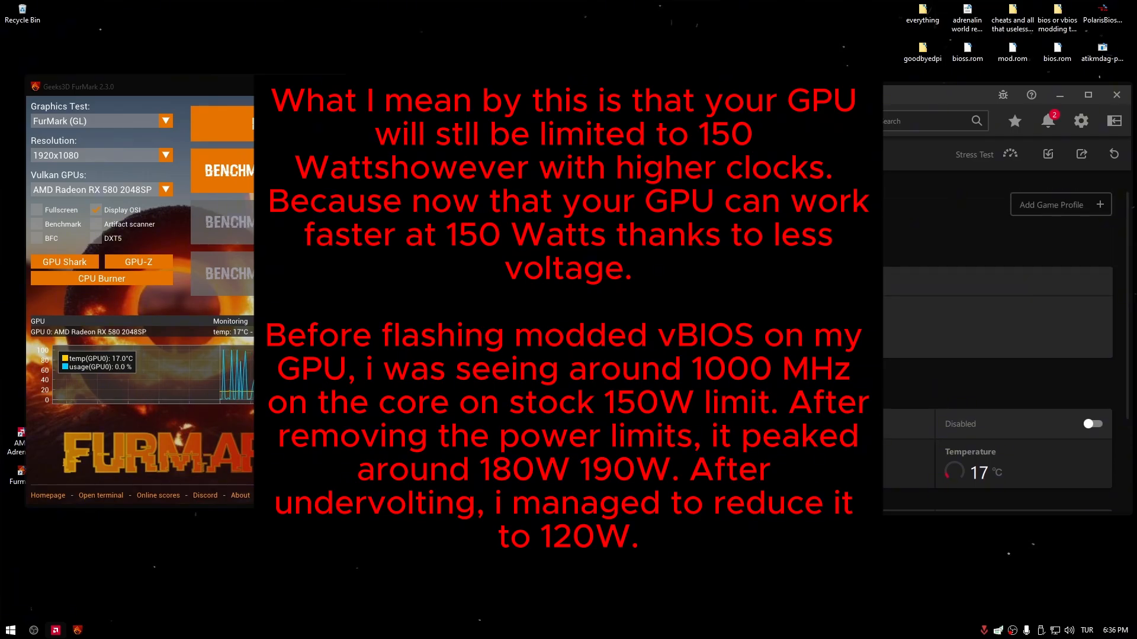
scroll(1001, 296, down, 3)
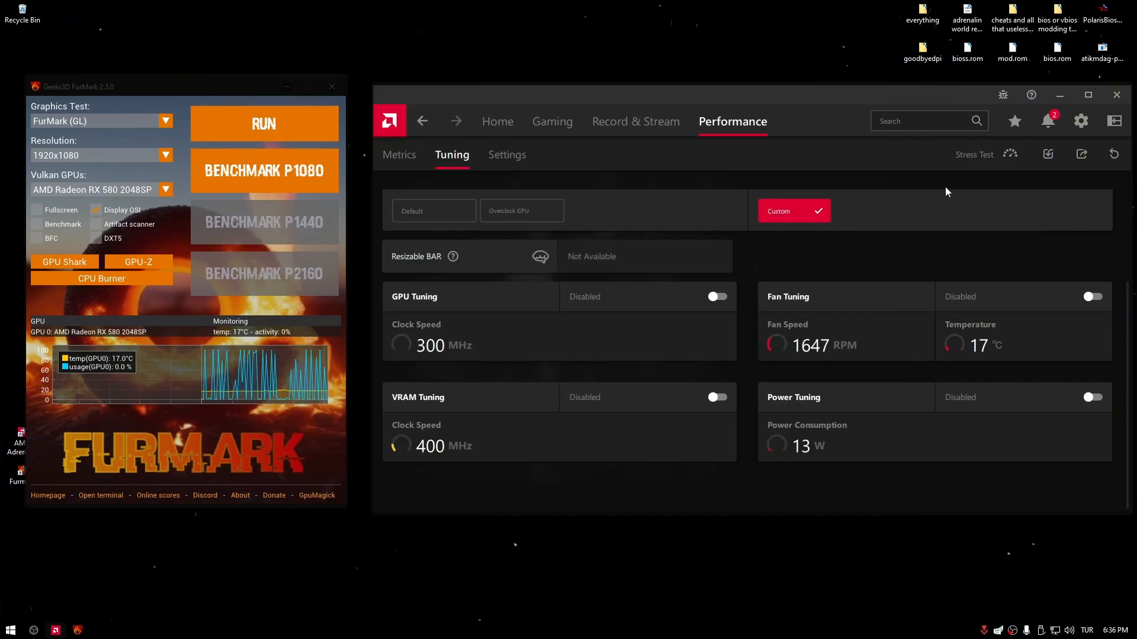
click(1029, 285)
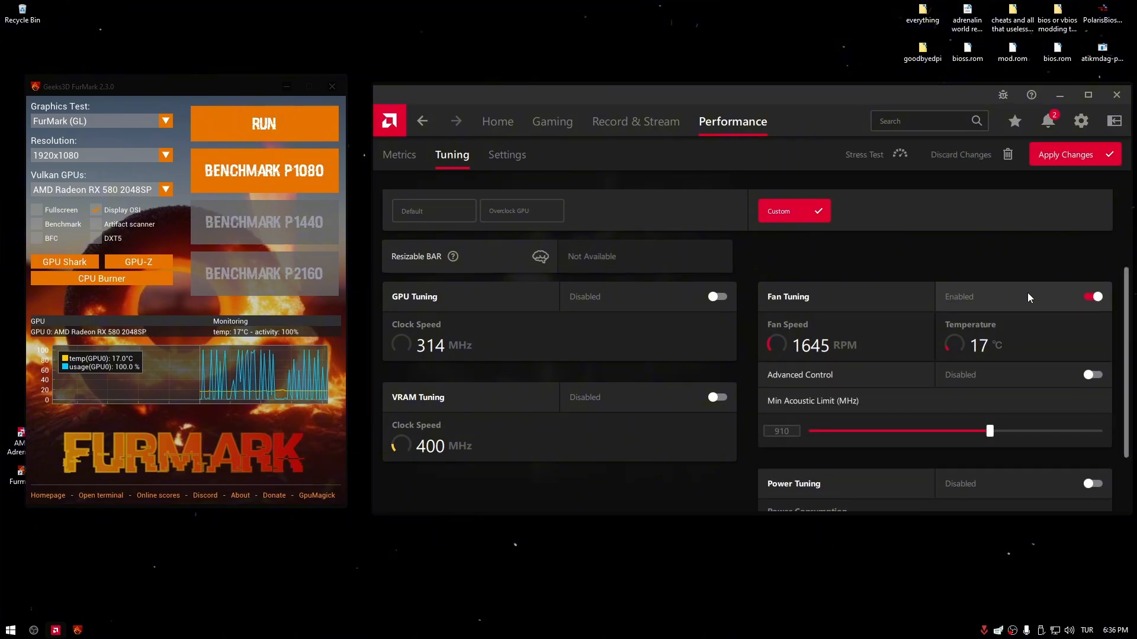
click(1036, 372)
scroll(1036, 368, down, 4)
scroll(1018, 358, up, 5)
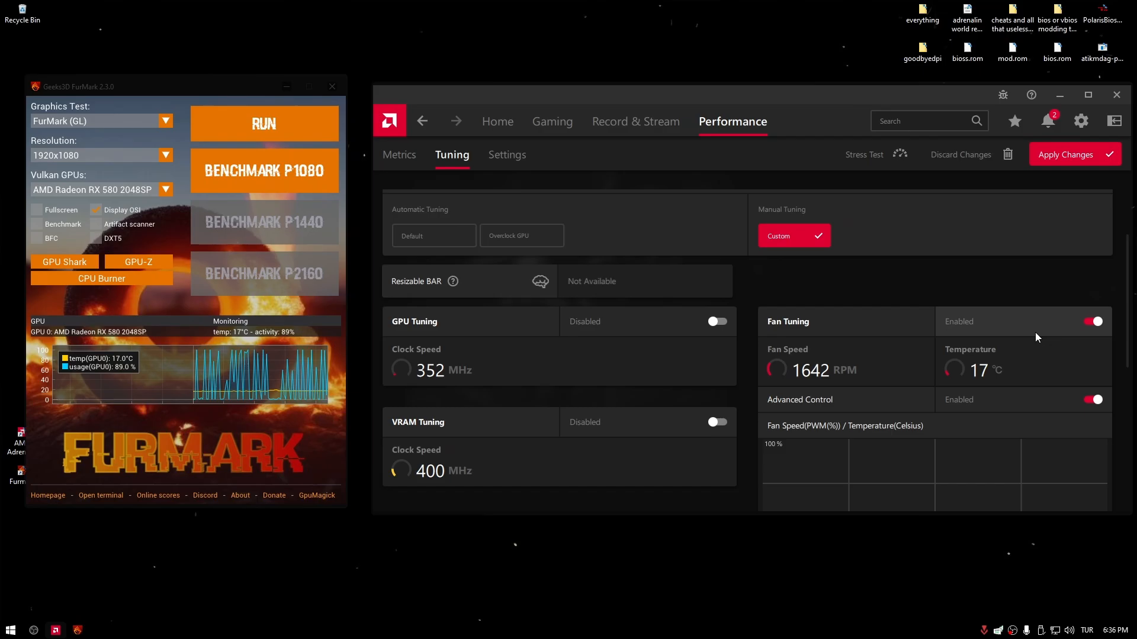
click(1035, 332)
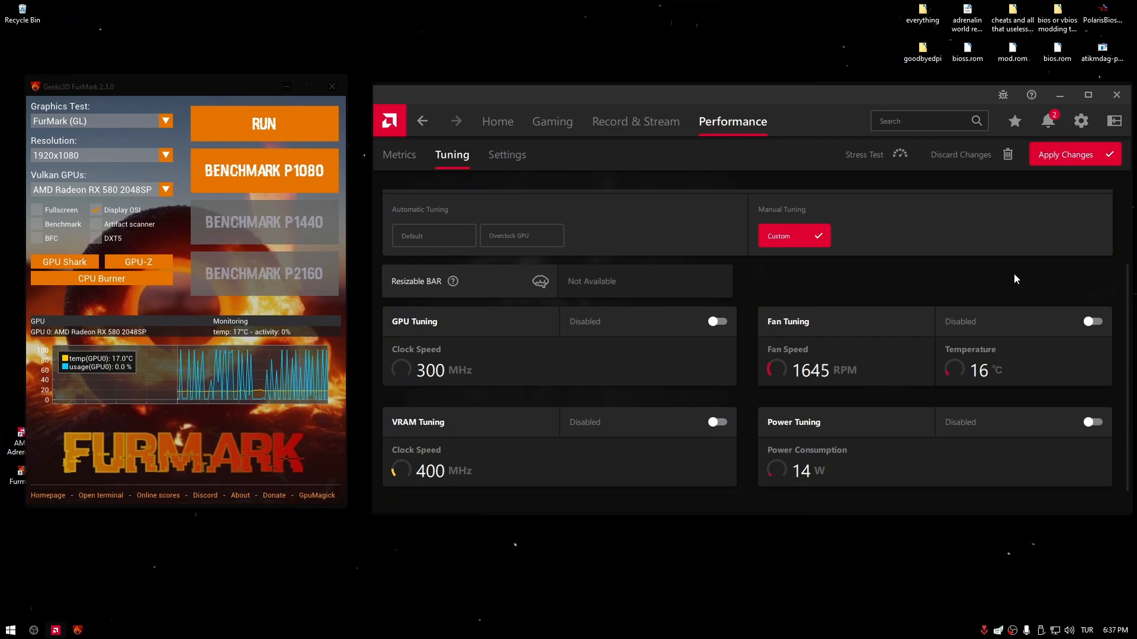
Enable Power Tuning and raise the power limit to 75%
click(956, 422)
scroll(832, 409, down, 2)
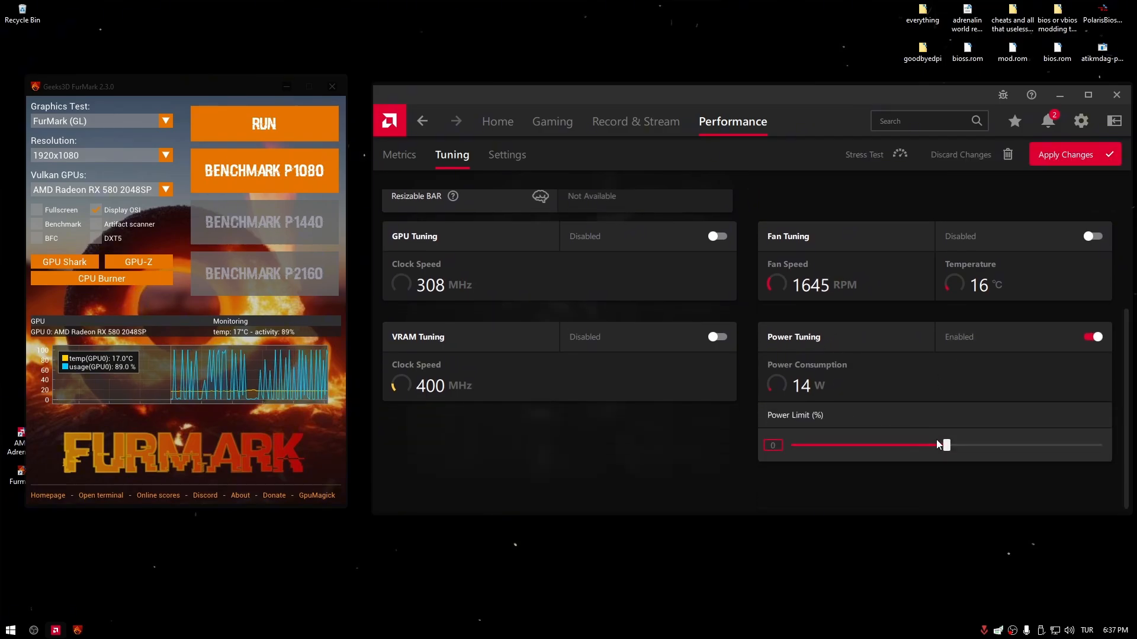
drag(946, 449, 1110, 451)
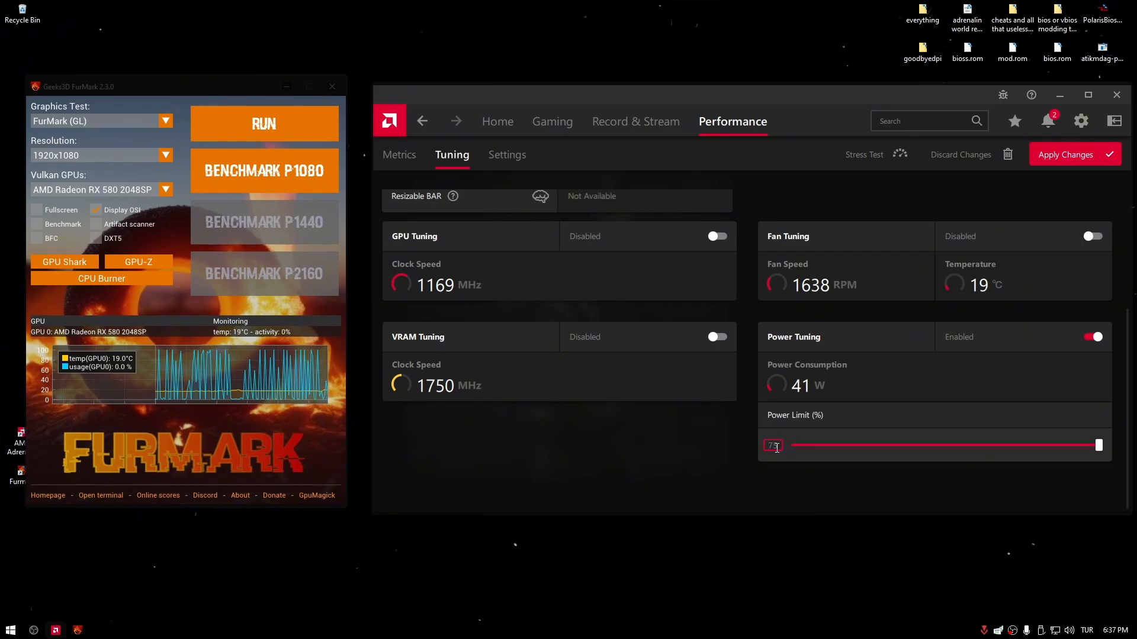
Set the power limit to 50% and apply the tuning changes
scroll(701, 444, up, 3)
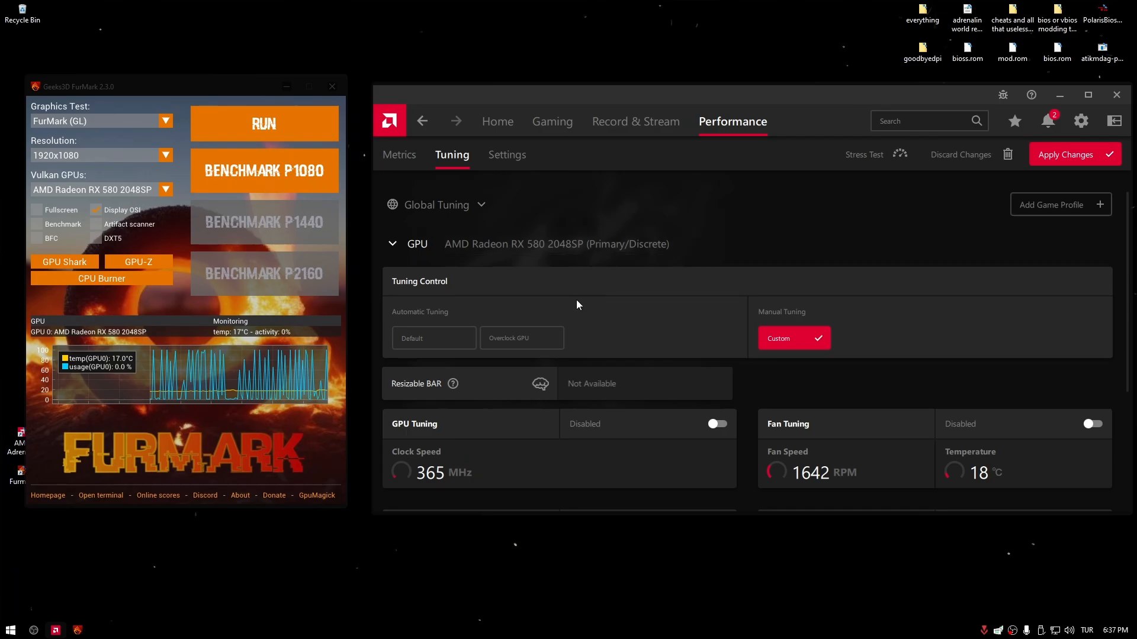
scroll(770, 414, down, 1)
scroll(809, 465, down, 3)
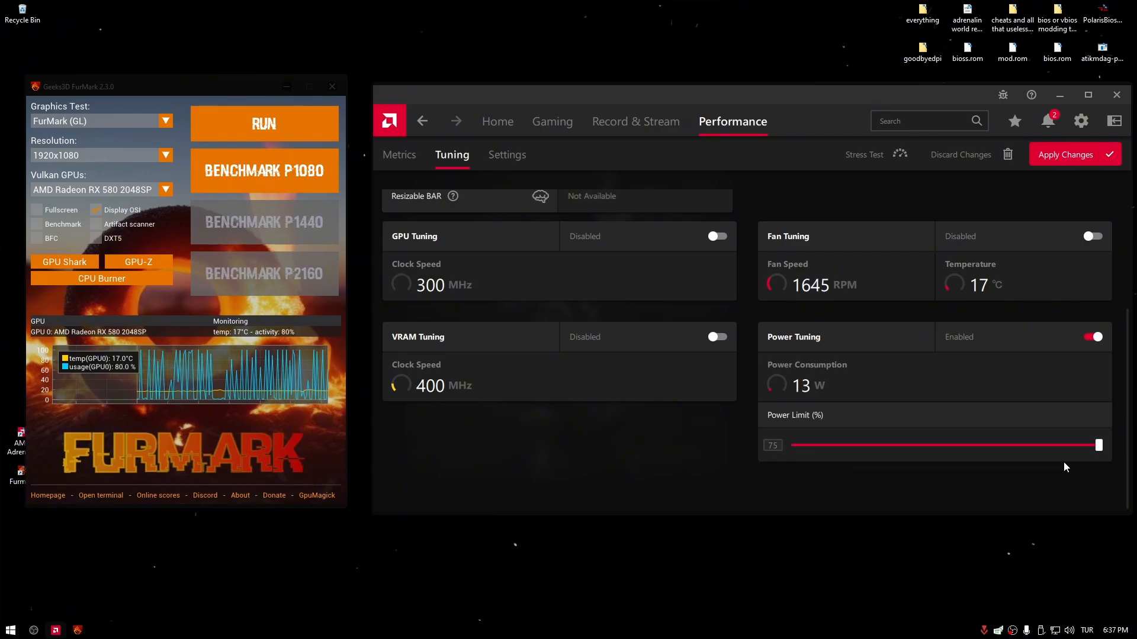
drag(1099, 449, 1054, 457)
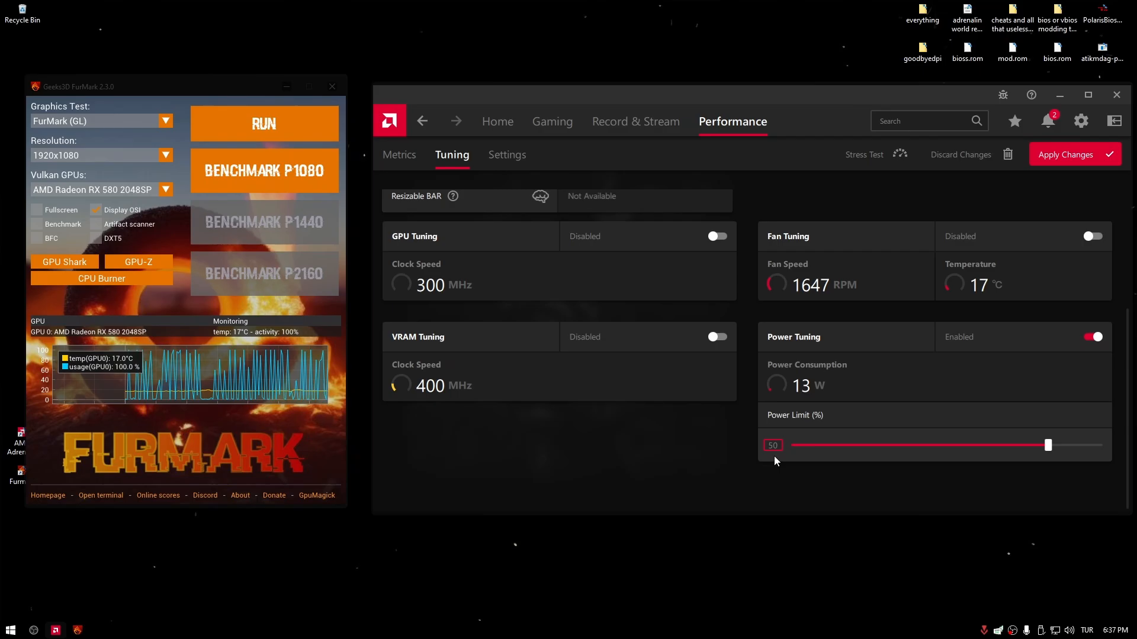
click(1051, 160)
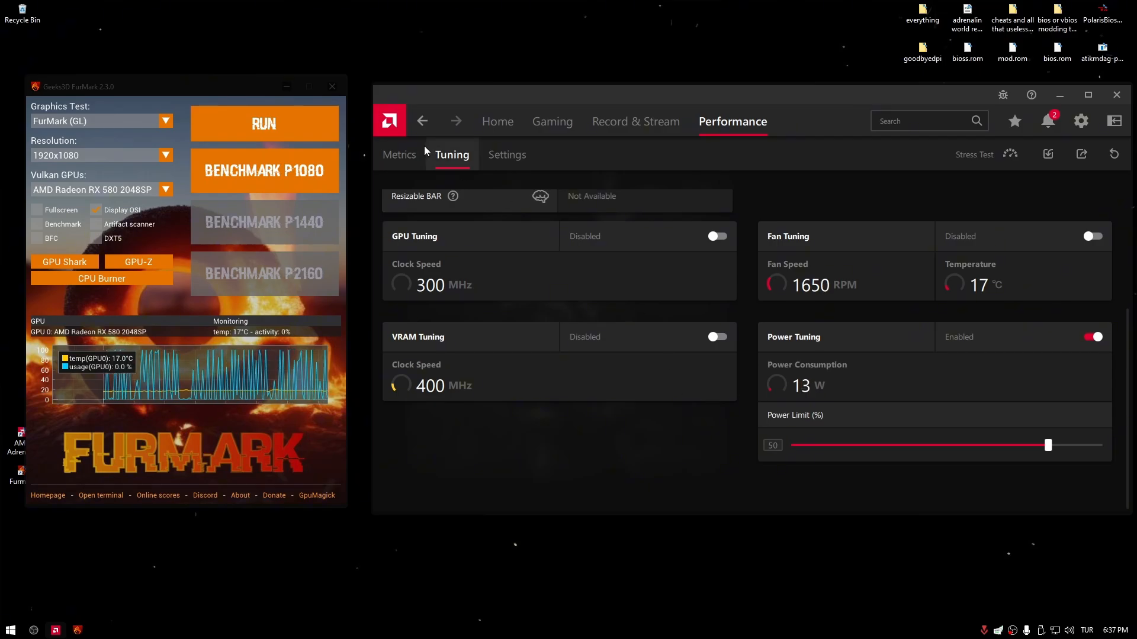
Start the FurMark (GL) stress test and apply GPU Tuning in AMD Adrenalin with Advanced Control and manual voltage enabled
click(212, 121)
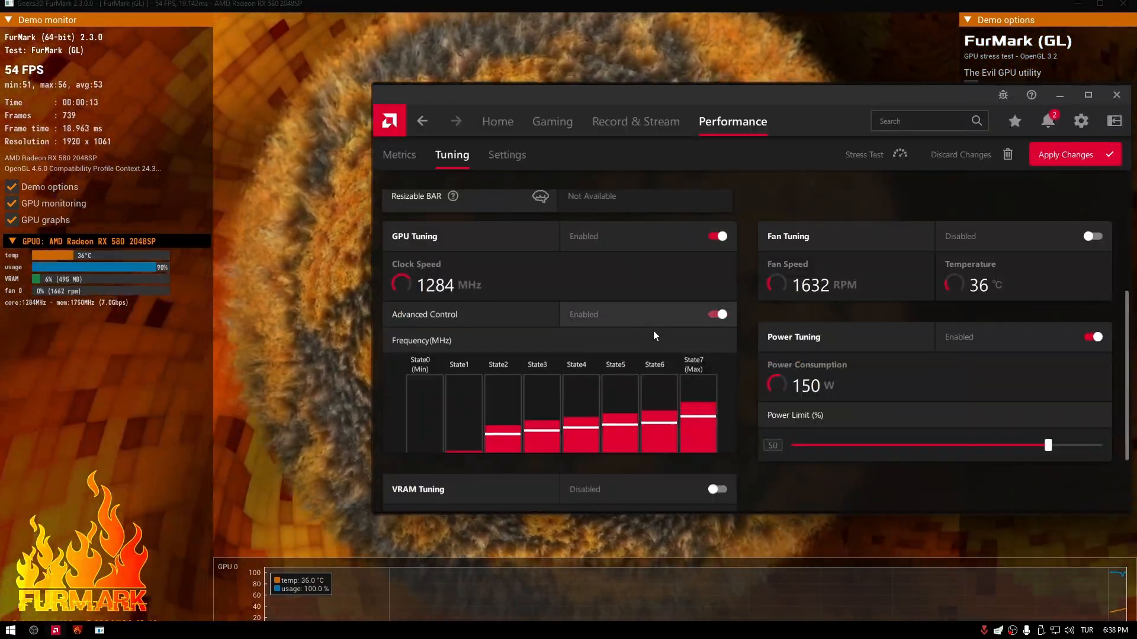
scroll(669, 367, down, 3)
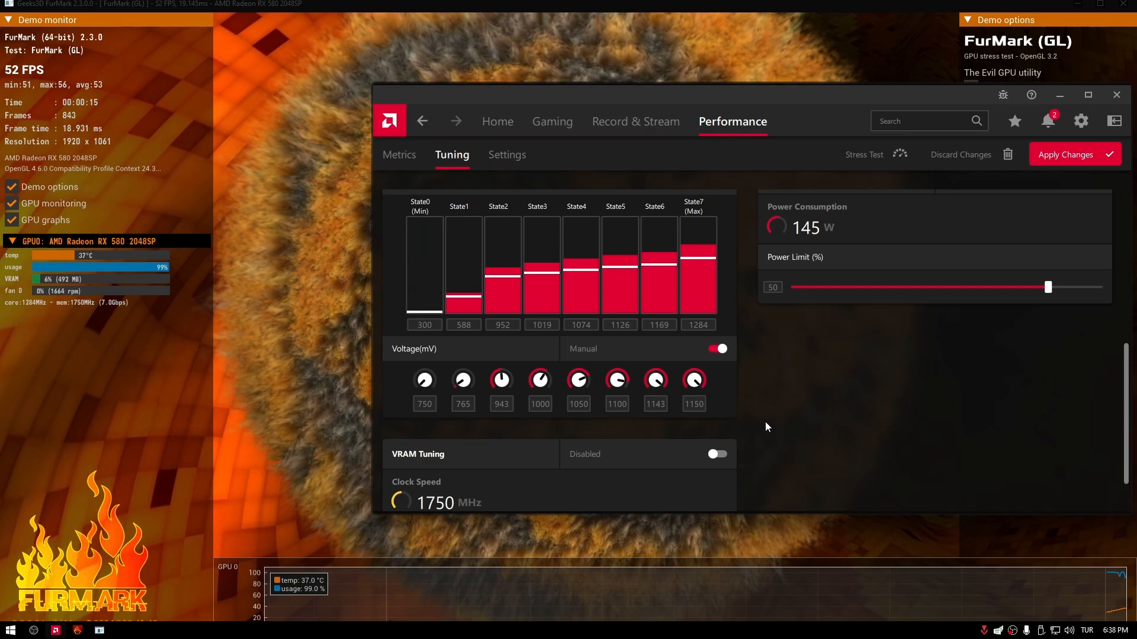
scroll(764, 422, up, 5)
scroll(773, 404, down, 5)
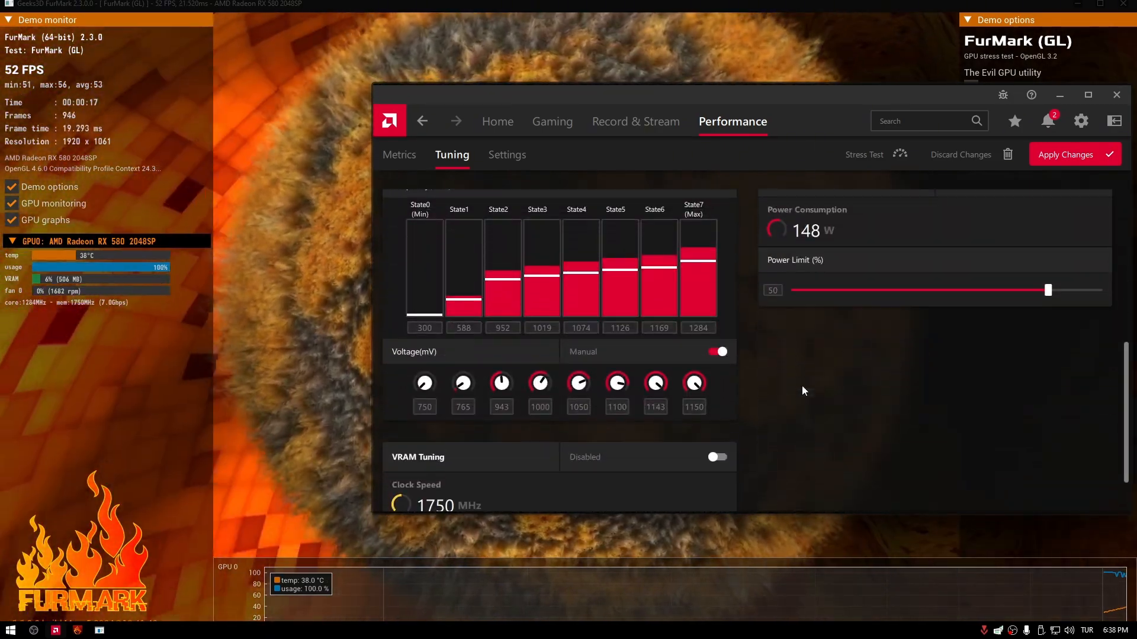
scroll(1125, 362, up, 2)
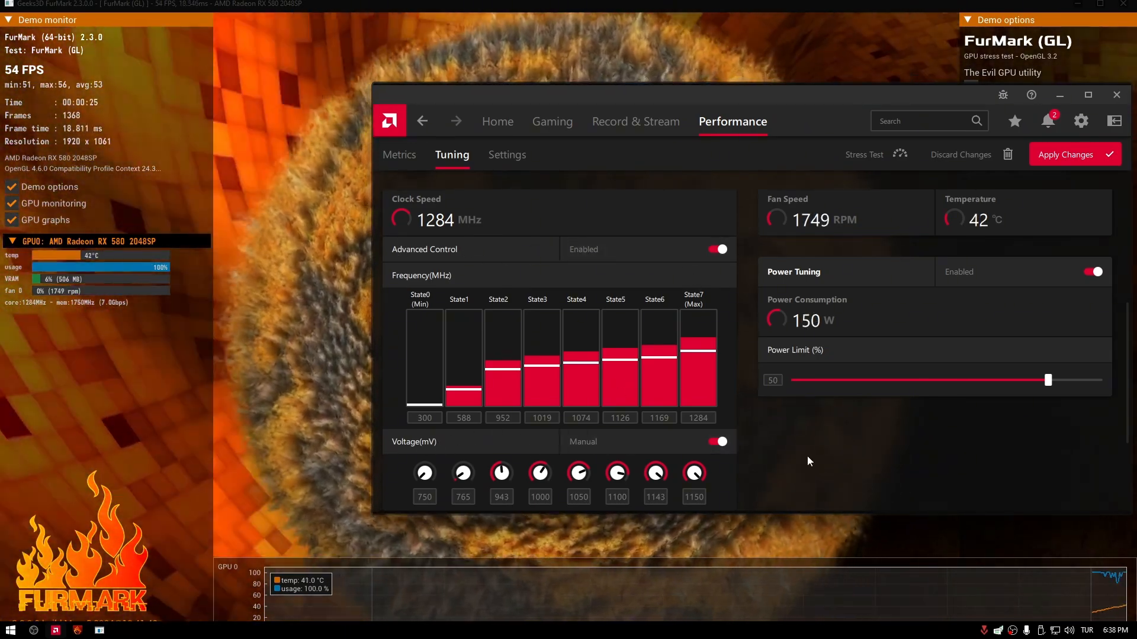
scroll(1124, 322, down, 1)
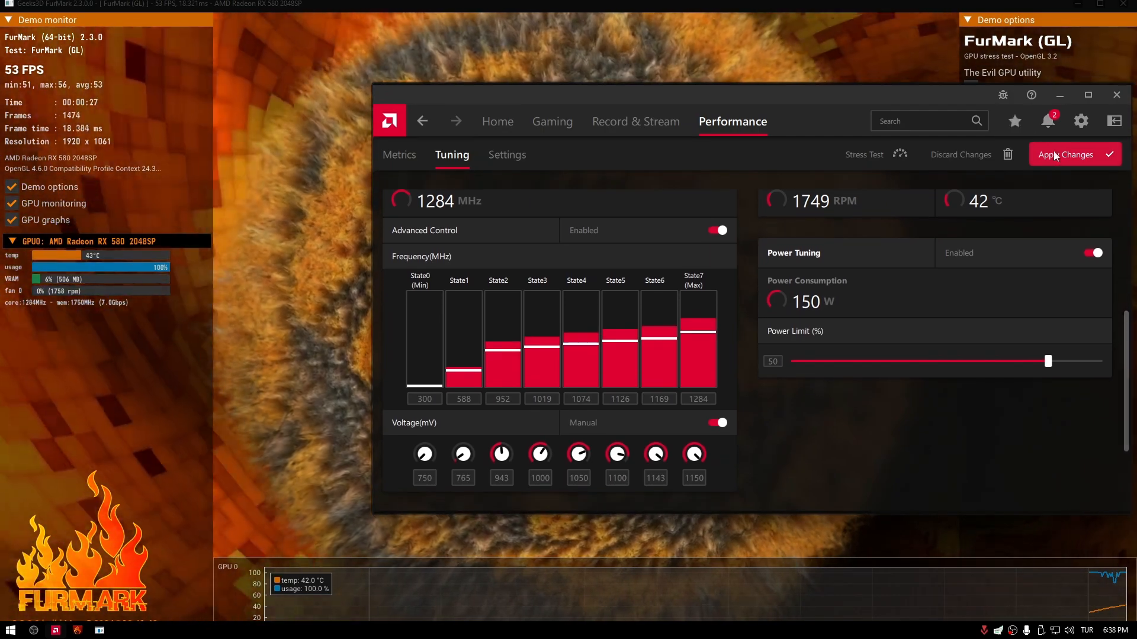
click(1066, 154)
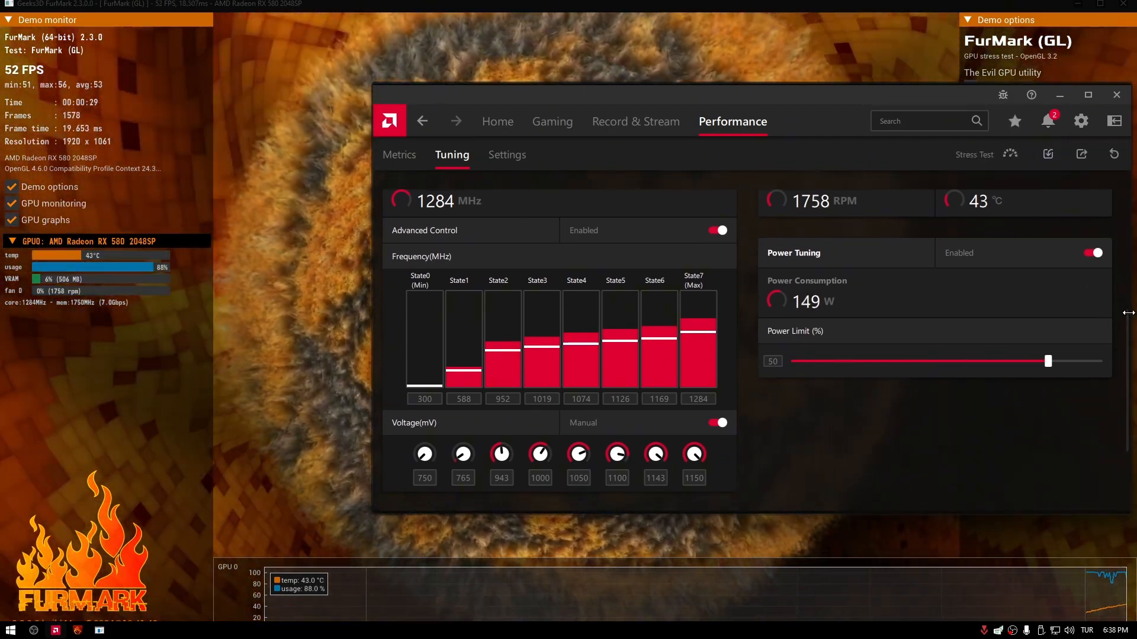
Increase the power limit to 75% and apply the change while the stress test runs
scroll(1125, 324, up, 1)
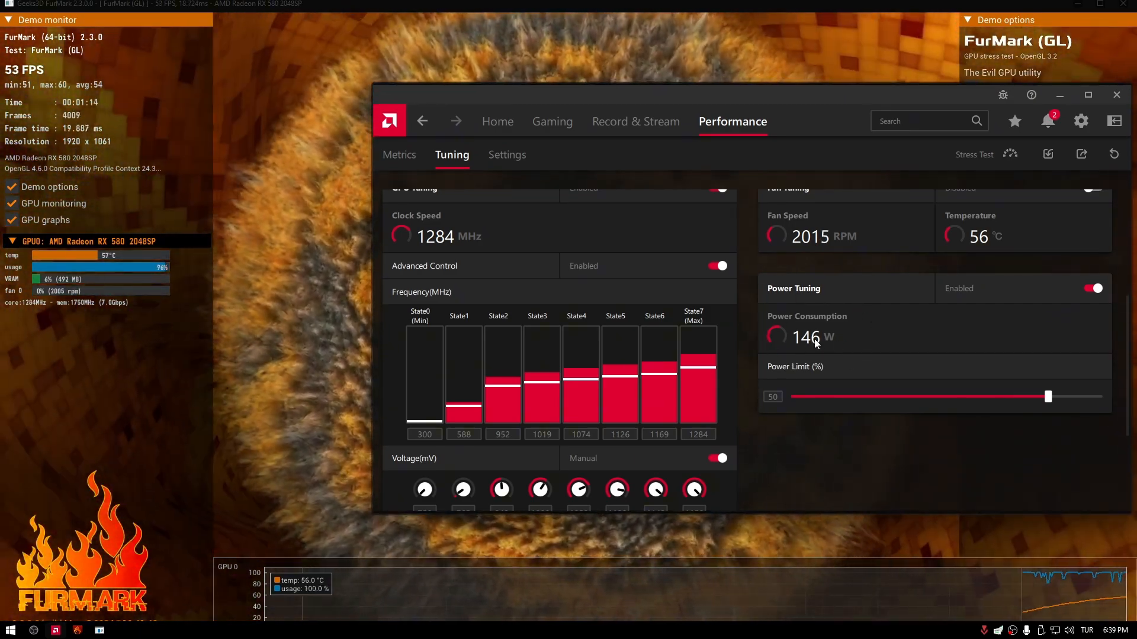
drag(1048, 396, 1099, 396)
click(1079, 155)
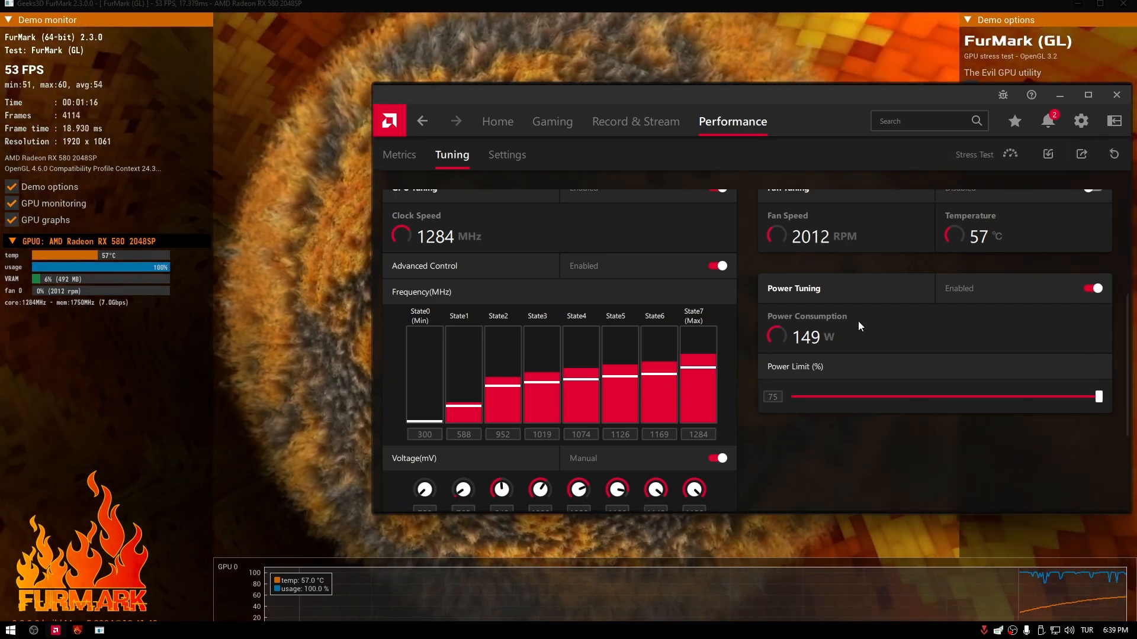
Set the State7 (Max) voltage to 1130 mV and apply the change
scroll(759, 471, down, 1)
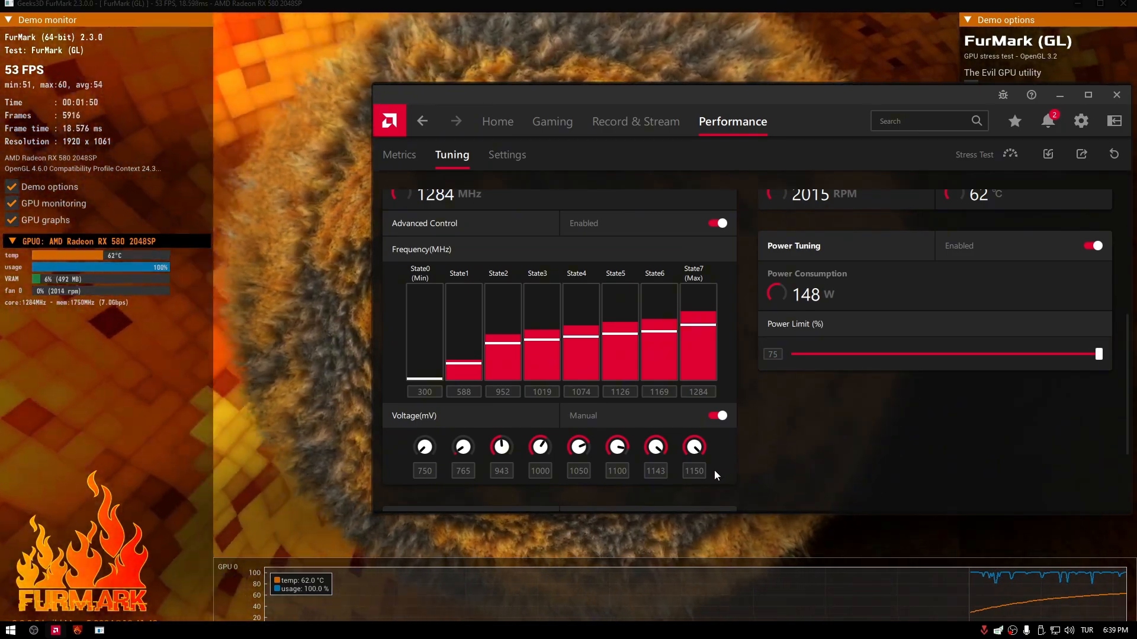
click(702, 477)
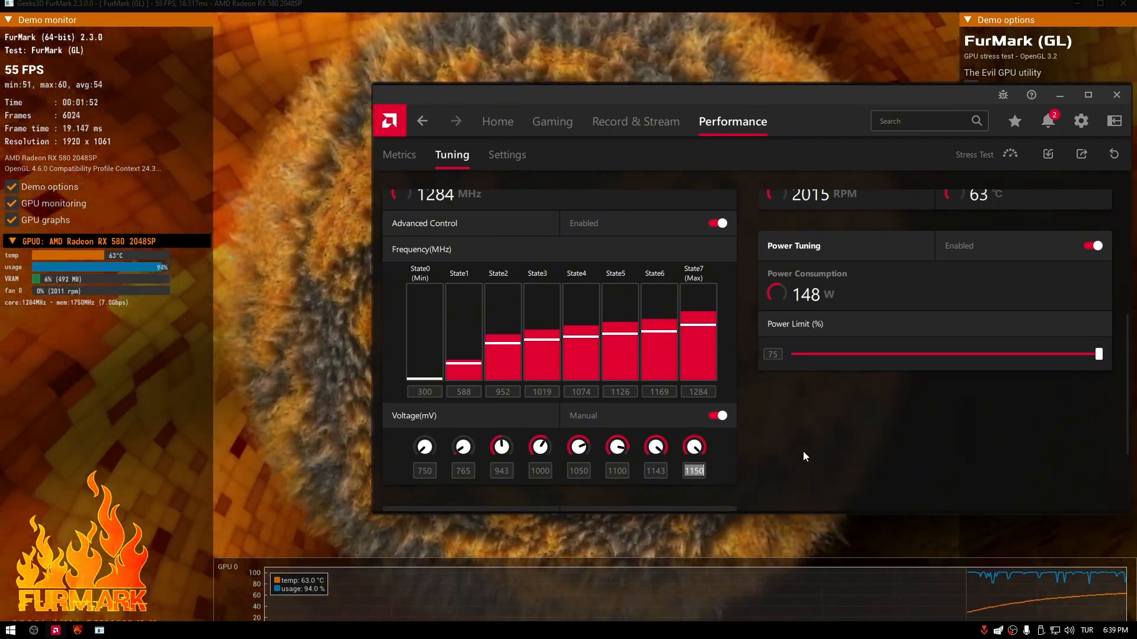
text(1130)
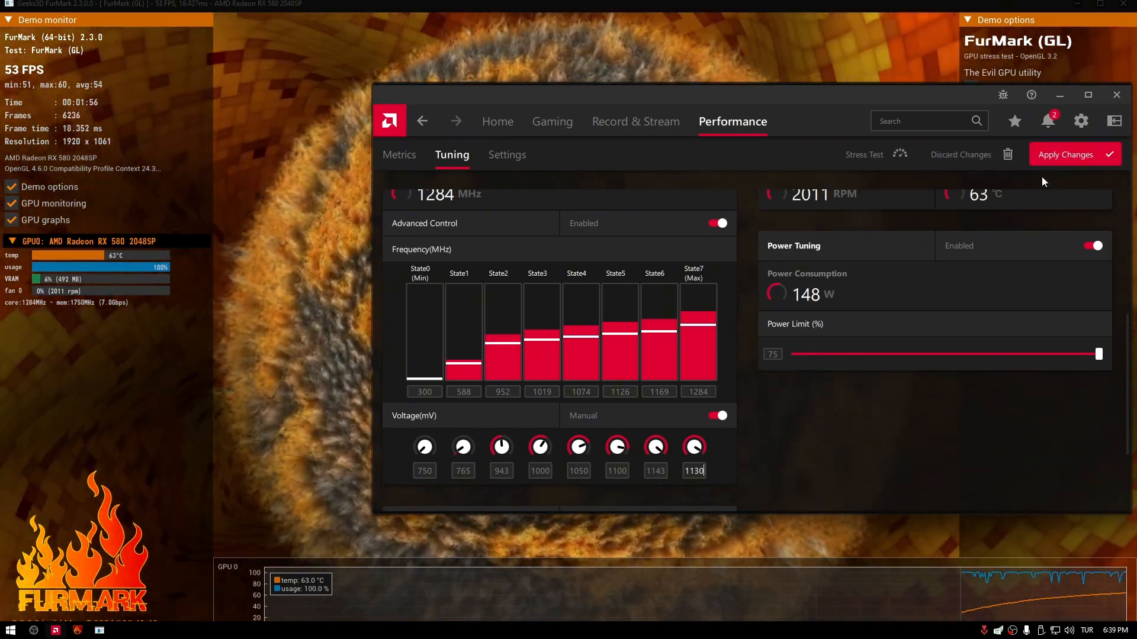
click(1046, 163)
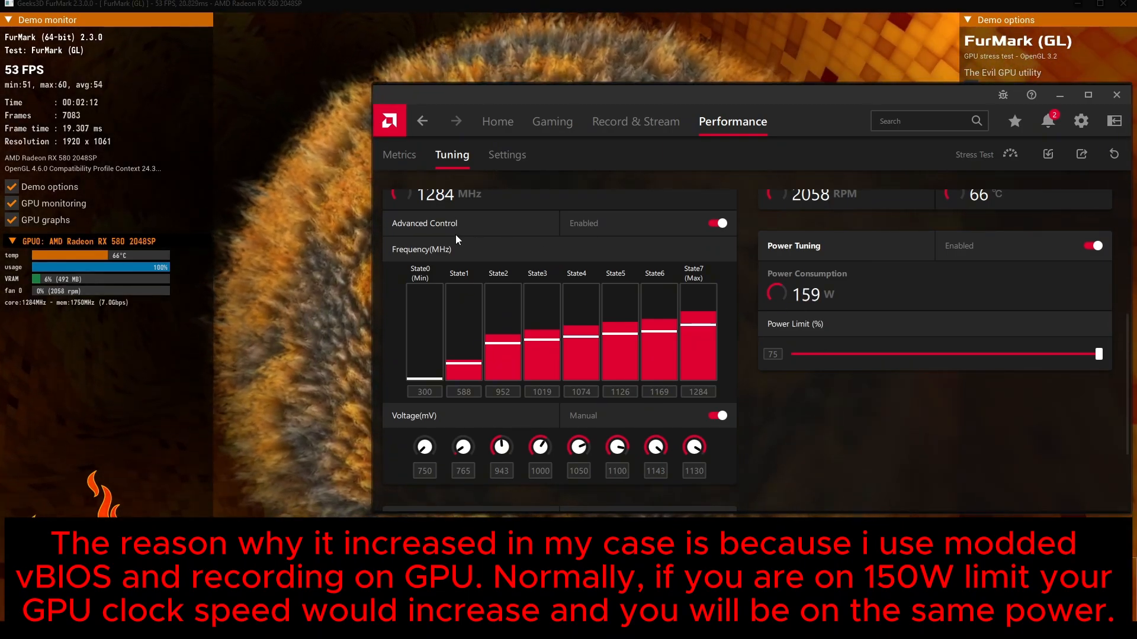
scroll(445, 225, up, 3)
scroll(462, 331, down, 1)
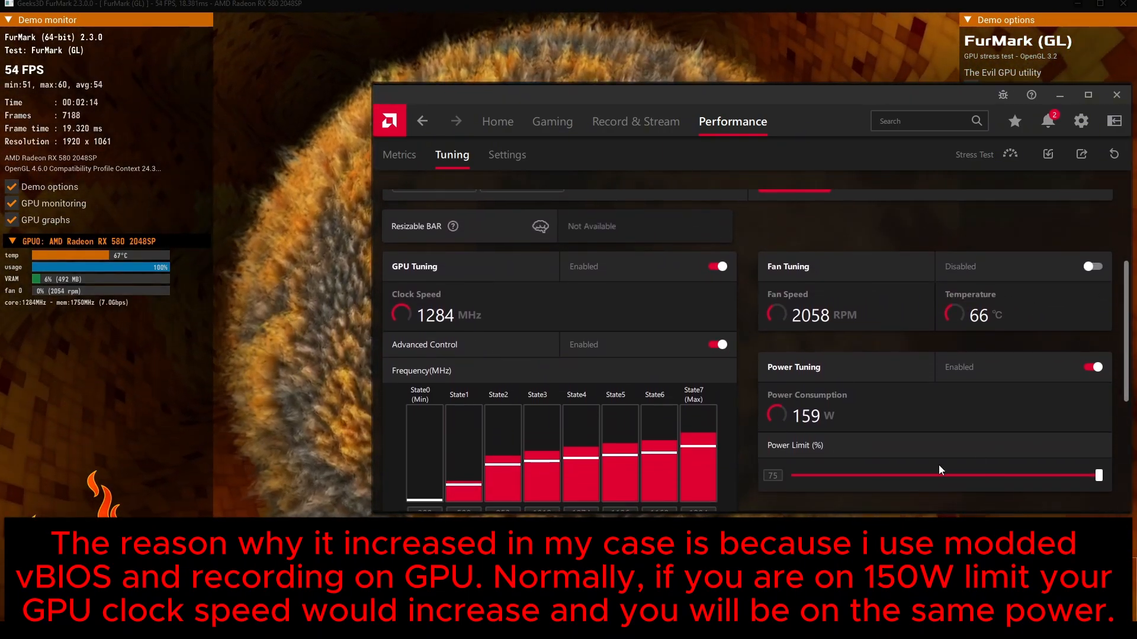
scroll(832, 421, down, 1)
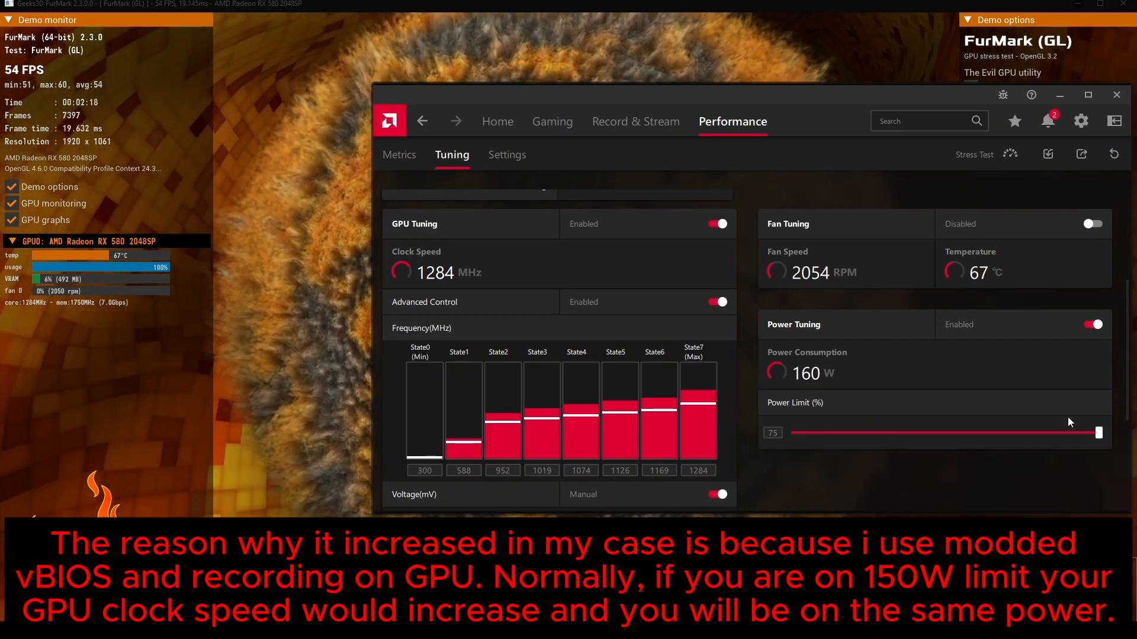
Lower the power limit to 50% and apply the change while the stress test runs
click(1092, 435)
drag(1092, 436, 1050, 438)
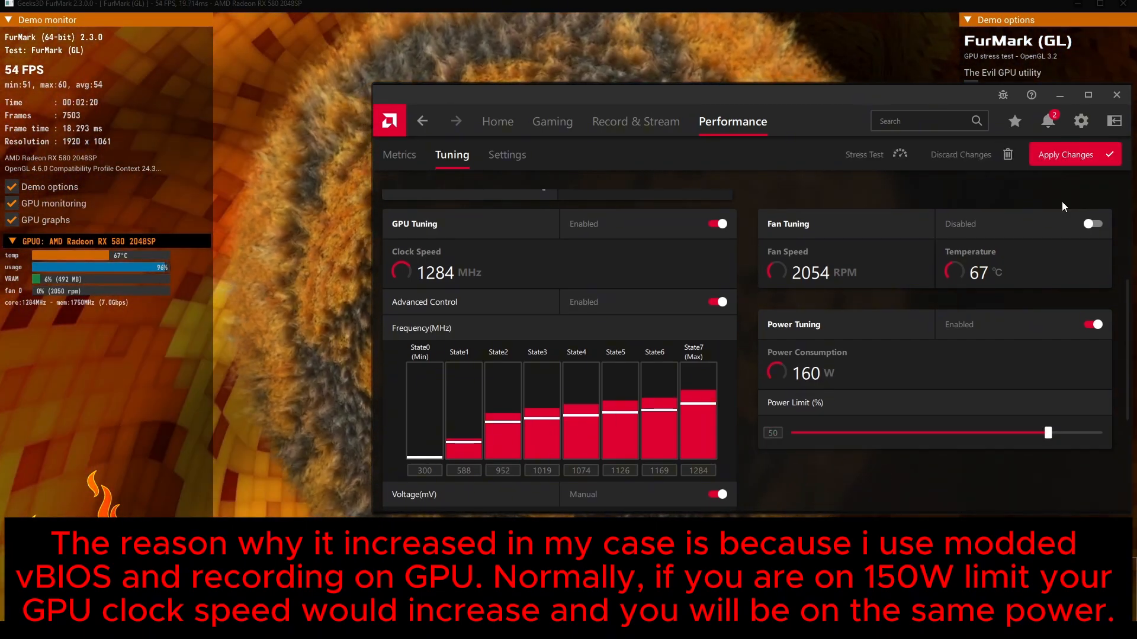
click(1057, 159)
Set the State7 (Max) voltage to 1100 mV and apply the change
scroll(992, 324, down, 1)
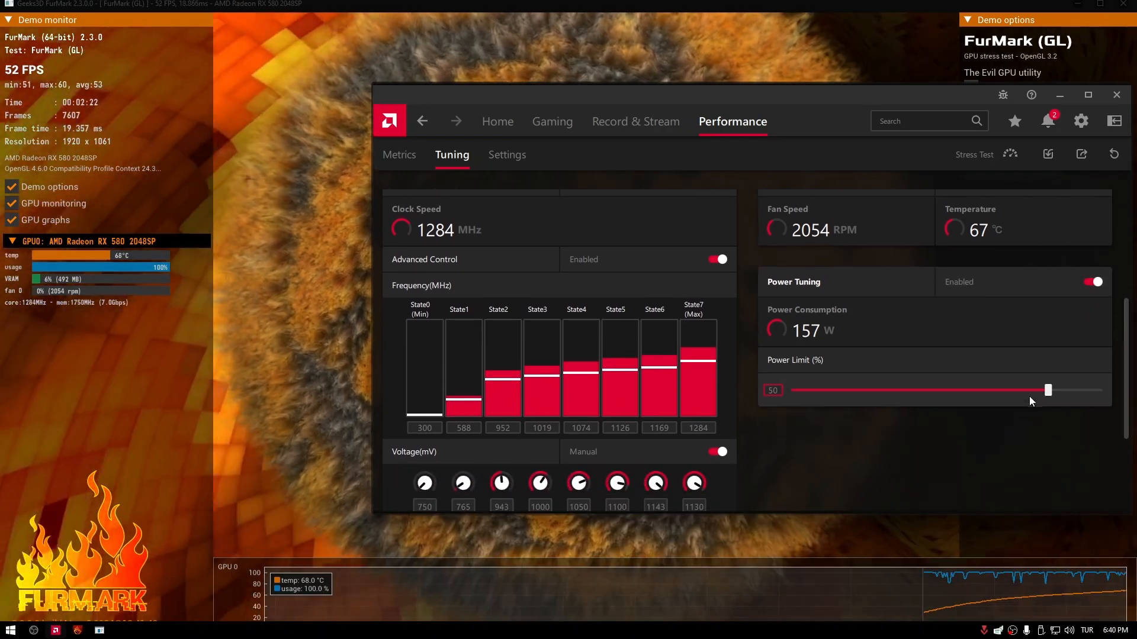
scroll(1030, 397, down, 2)
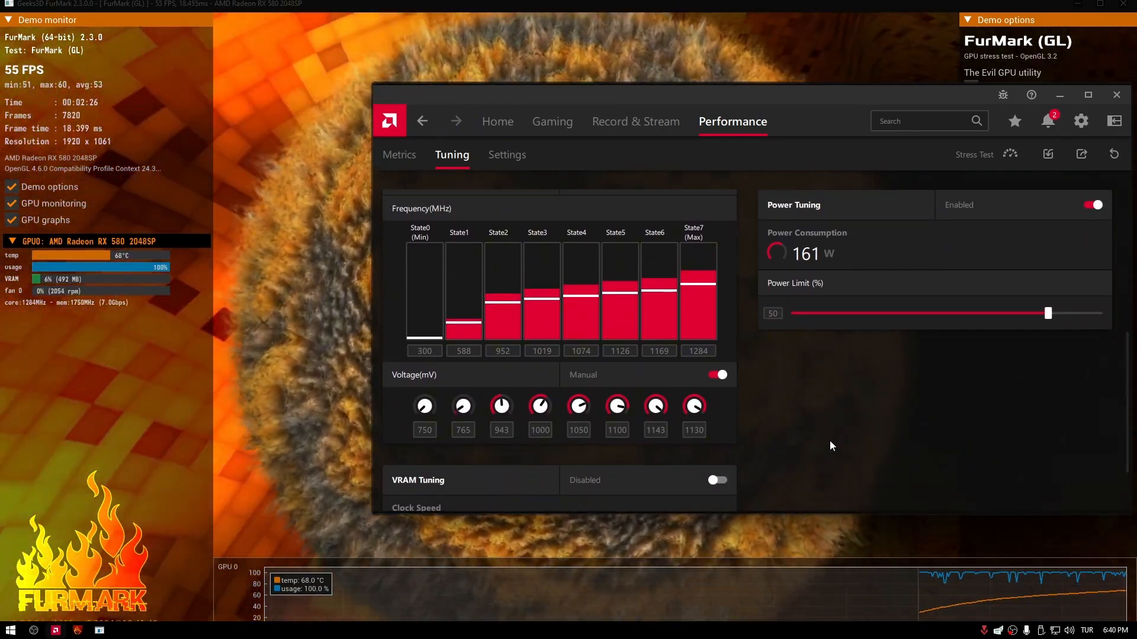
double_click(689, 430)
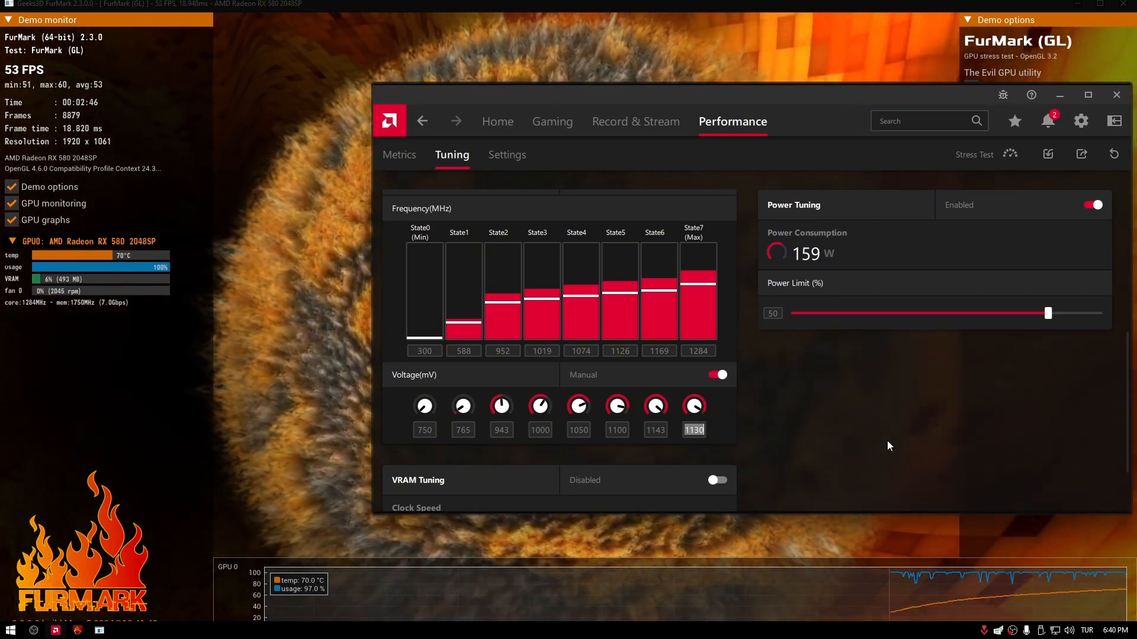
text(1100)
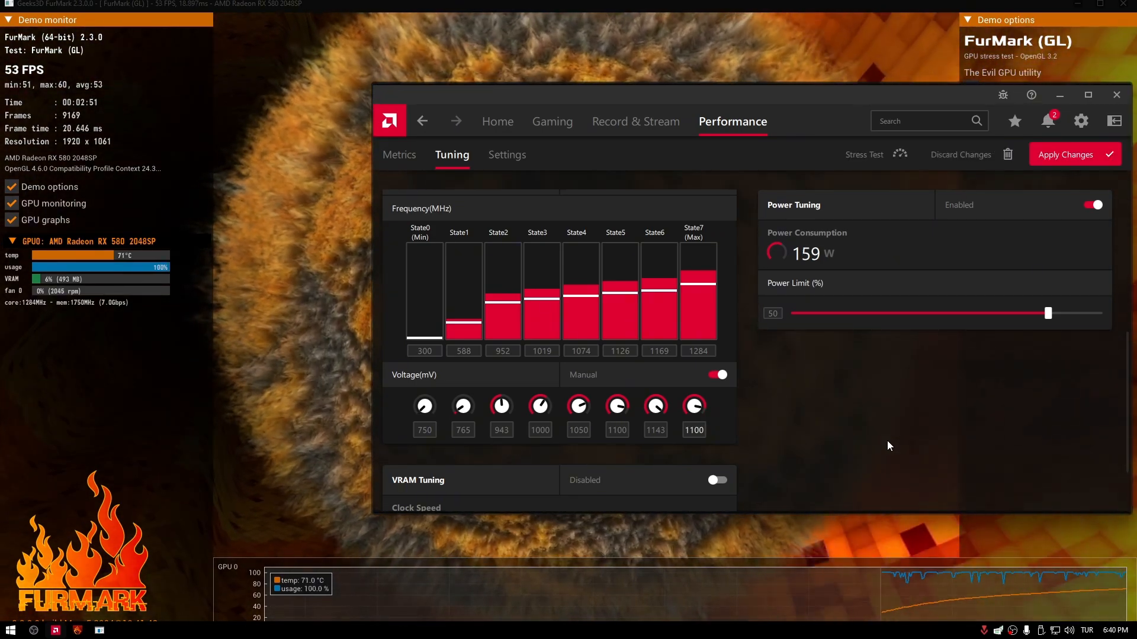
click(1059, 156)
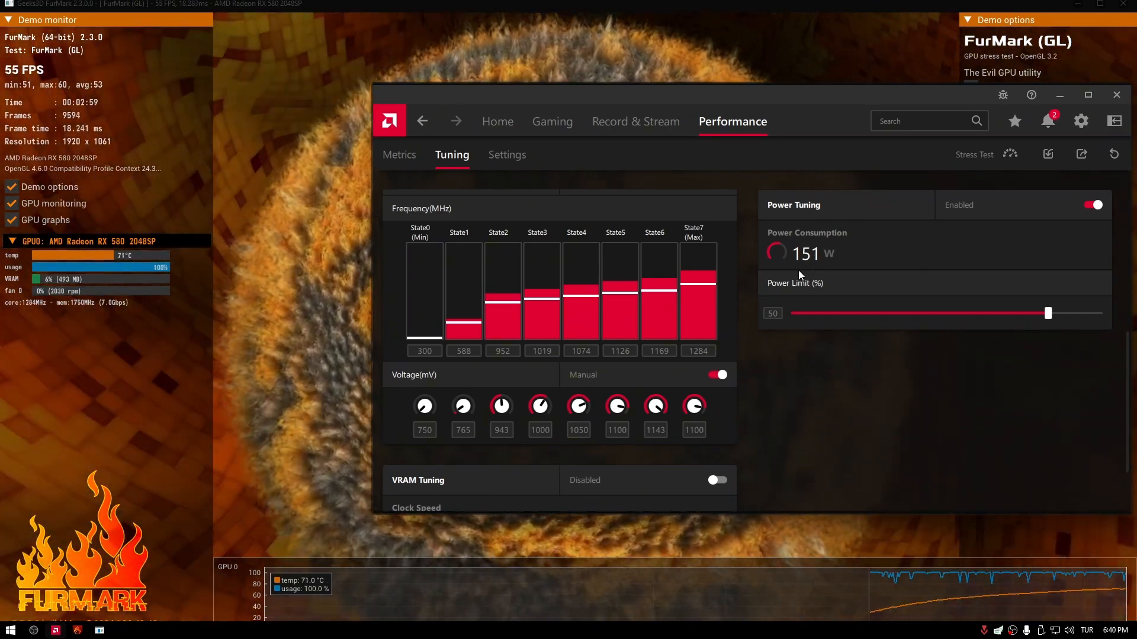
Check the temperature, fan speed and power consumption, then reduce the State7 (Max) voltage to 1050 mV and apply it
scroll(867, 397, up, 5)
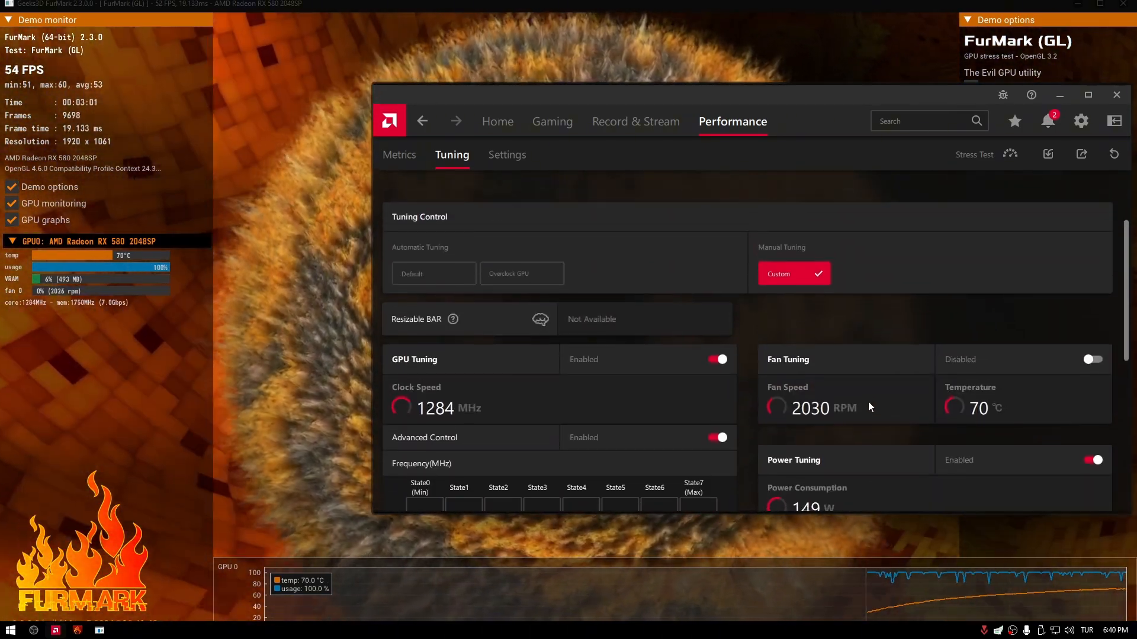
scroll(868, 401, down, 1)
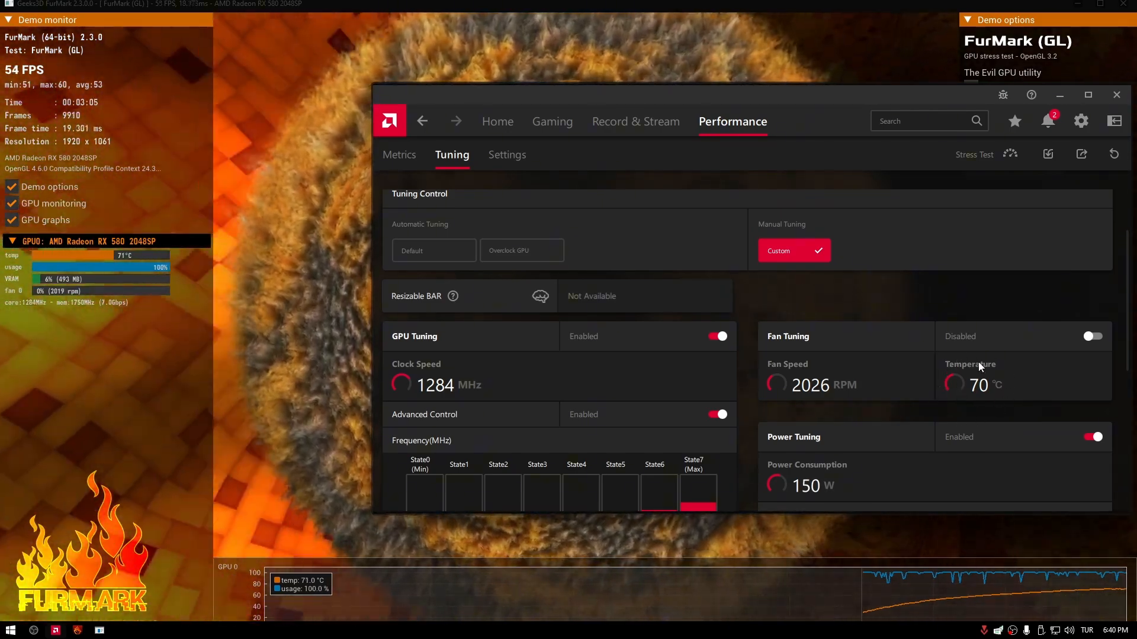
scroll(965, 400, down, 5)
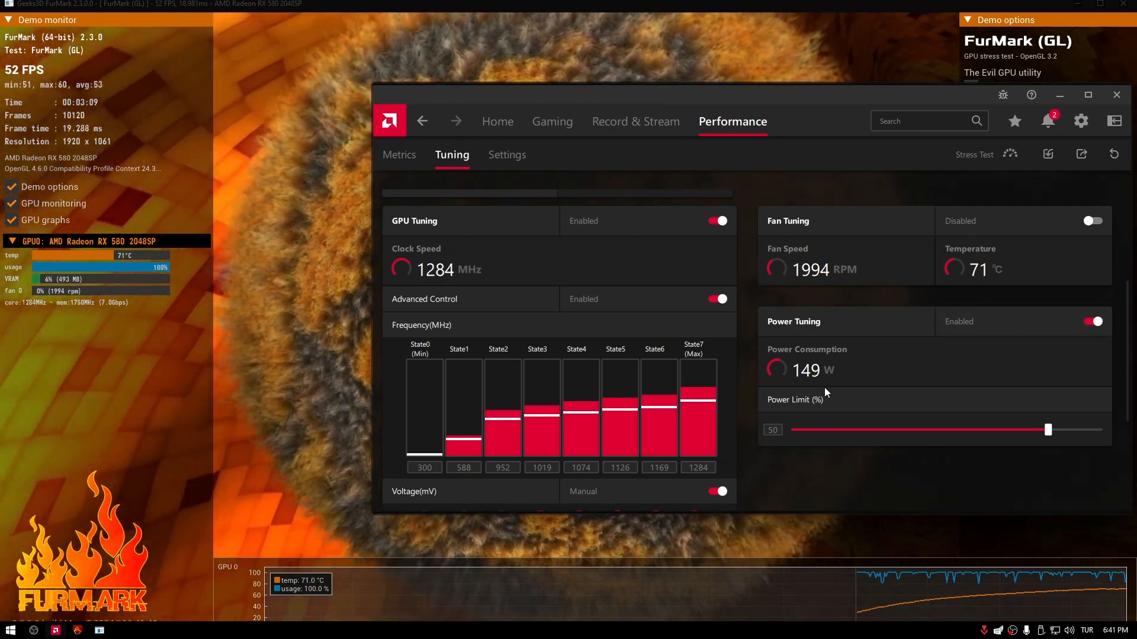
scroll(824, 388, down, 4)
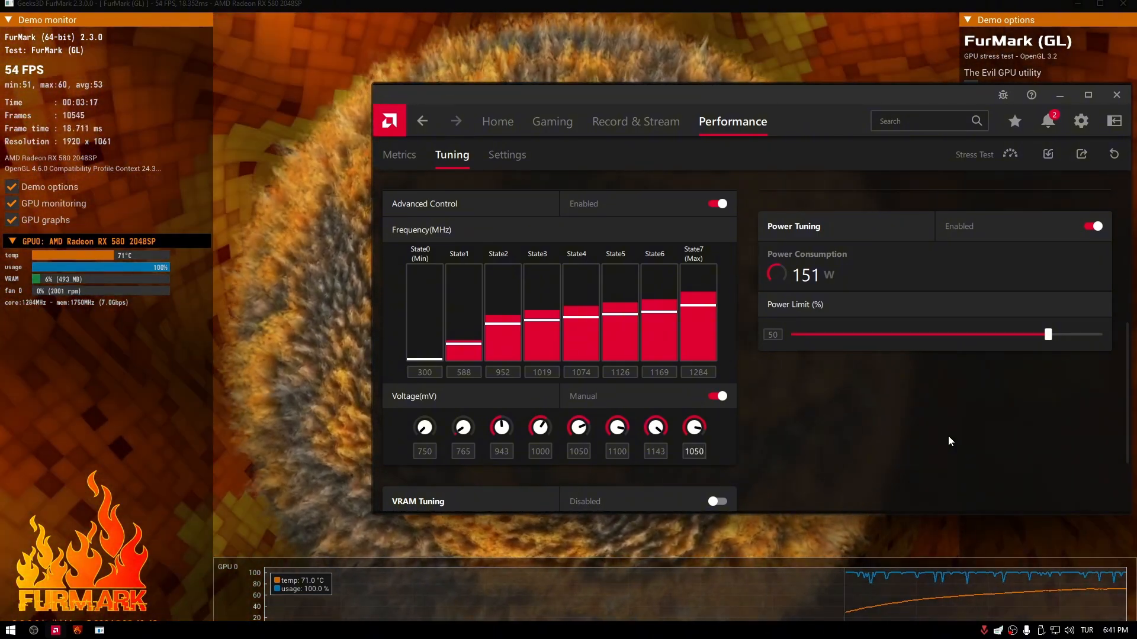
key(Return)
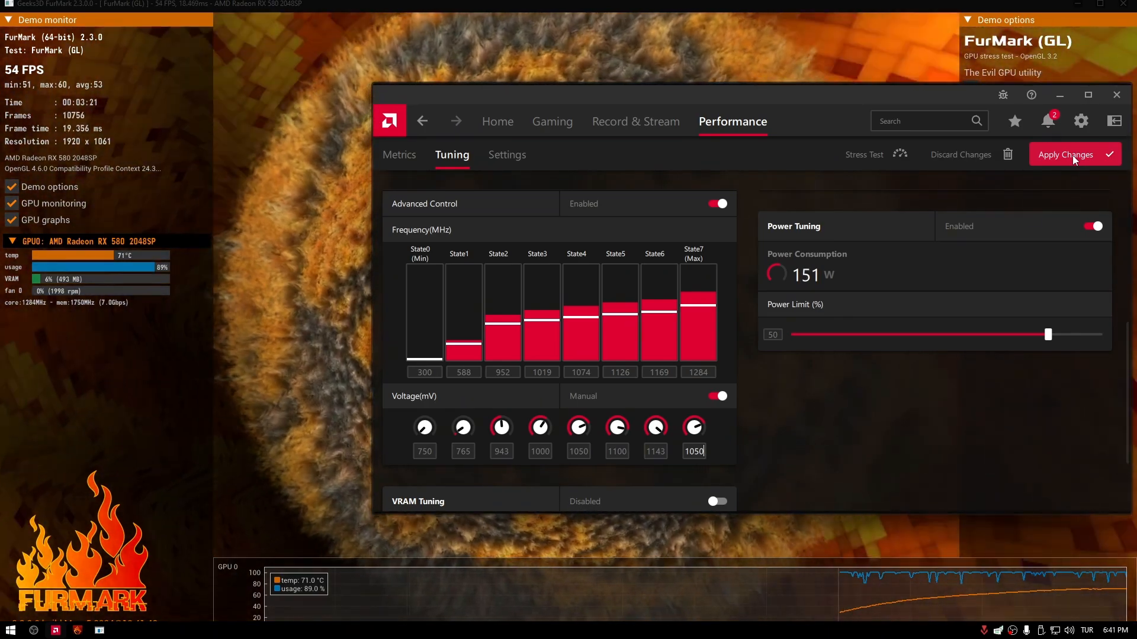
click(1072, 155)
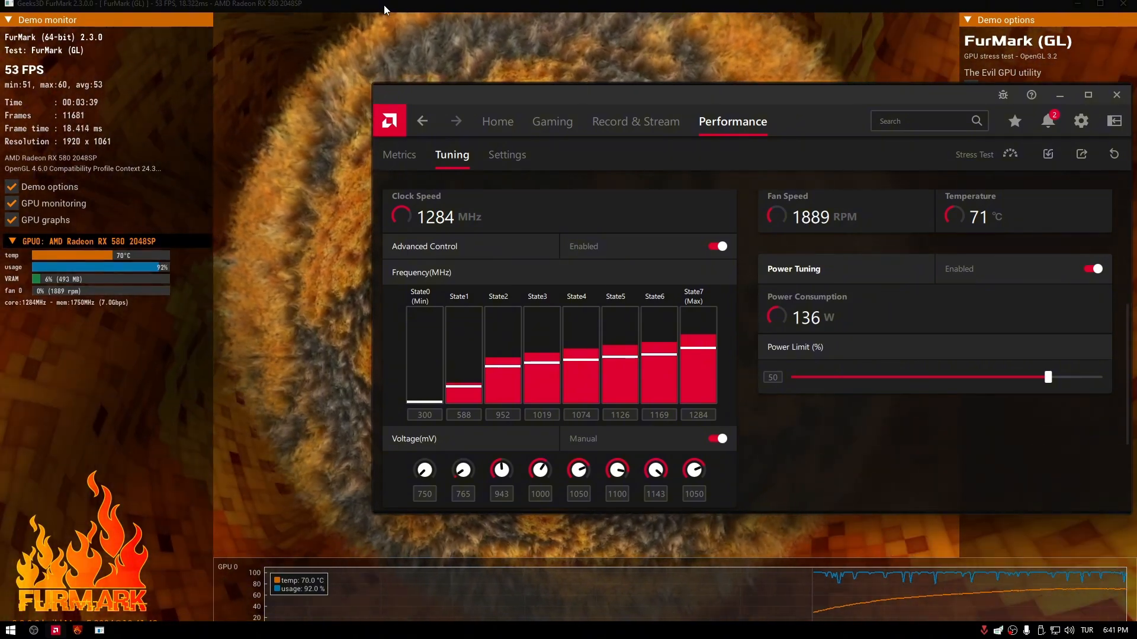
Reposition the tuning window and bring the FurMark render to the front to inspect it before returning to the tuning settings
drag(405, 91, 654, 121)
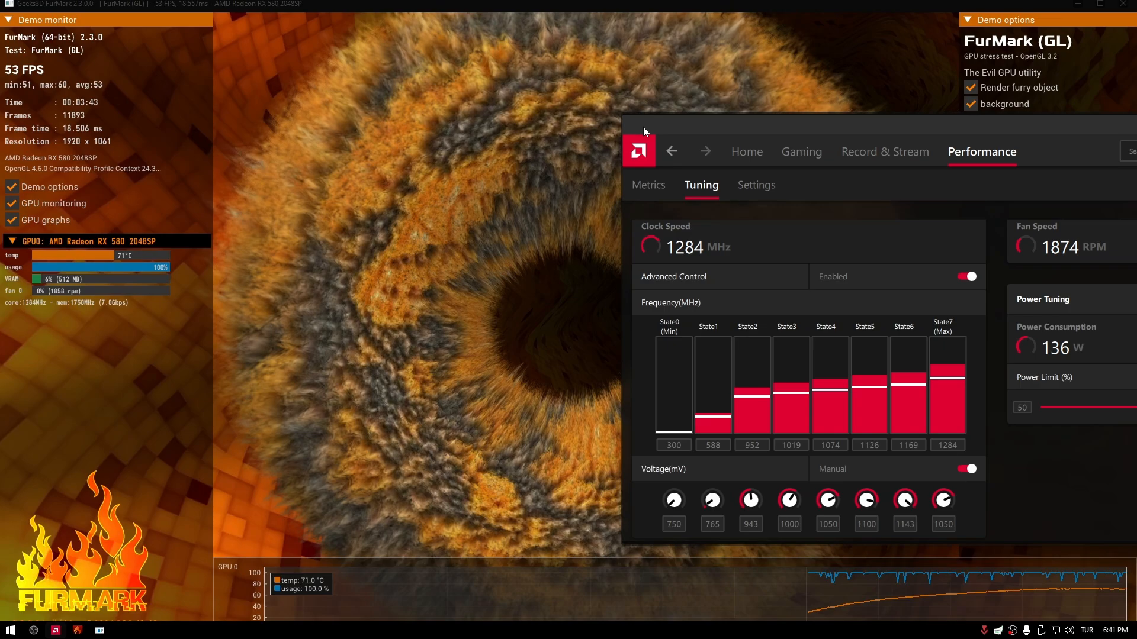
drag(720, 124, 420, 130)
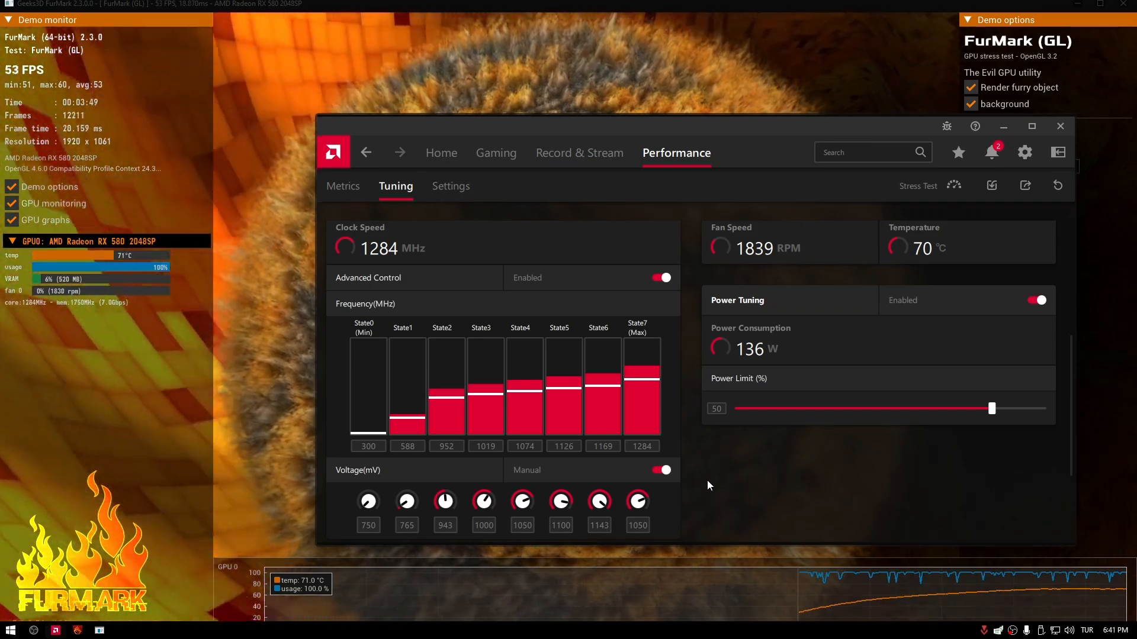
click(492, 8)
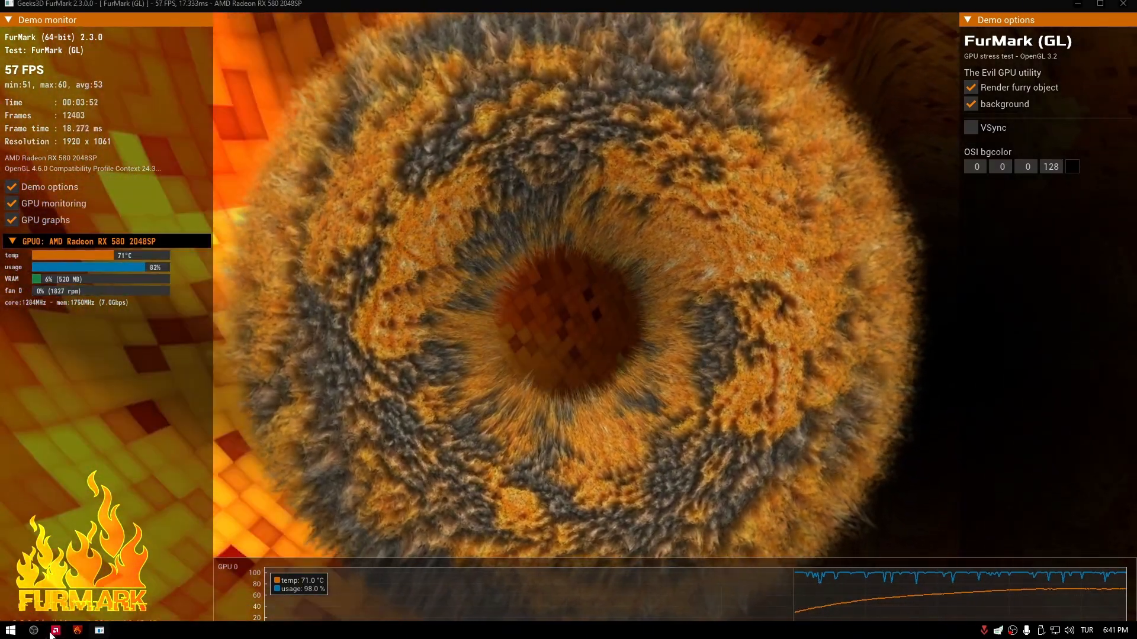
click(51, 634)
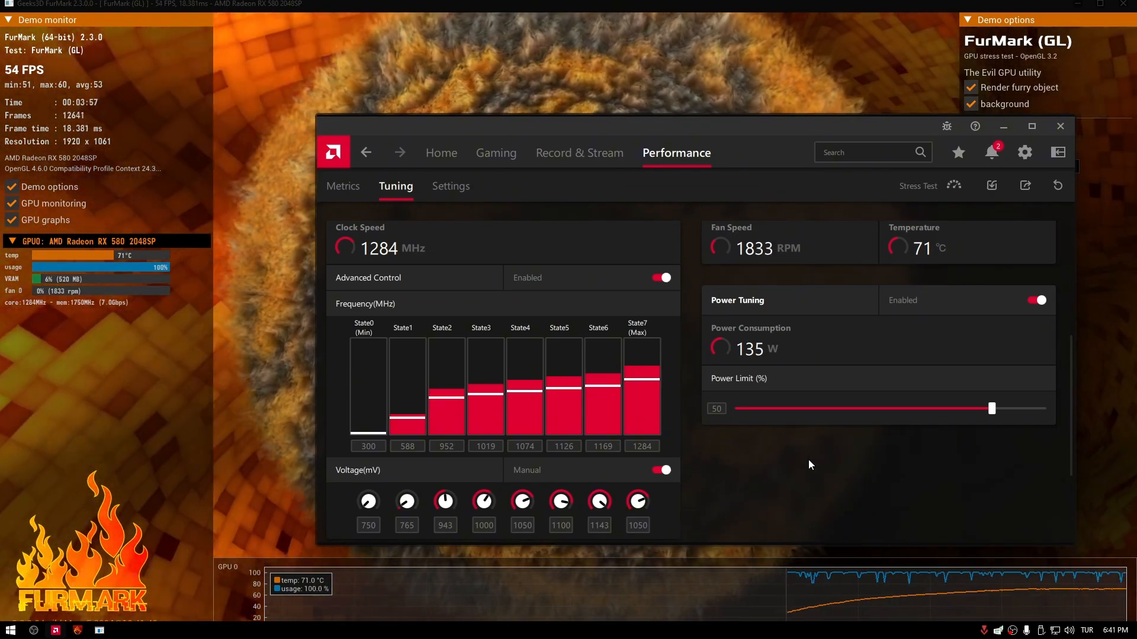
drag(705, 131, 701, 109)
Lower the State7 (Max) voltage to 1020 mV and apply the change
scroll(756, 374, down, 1)
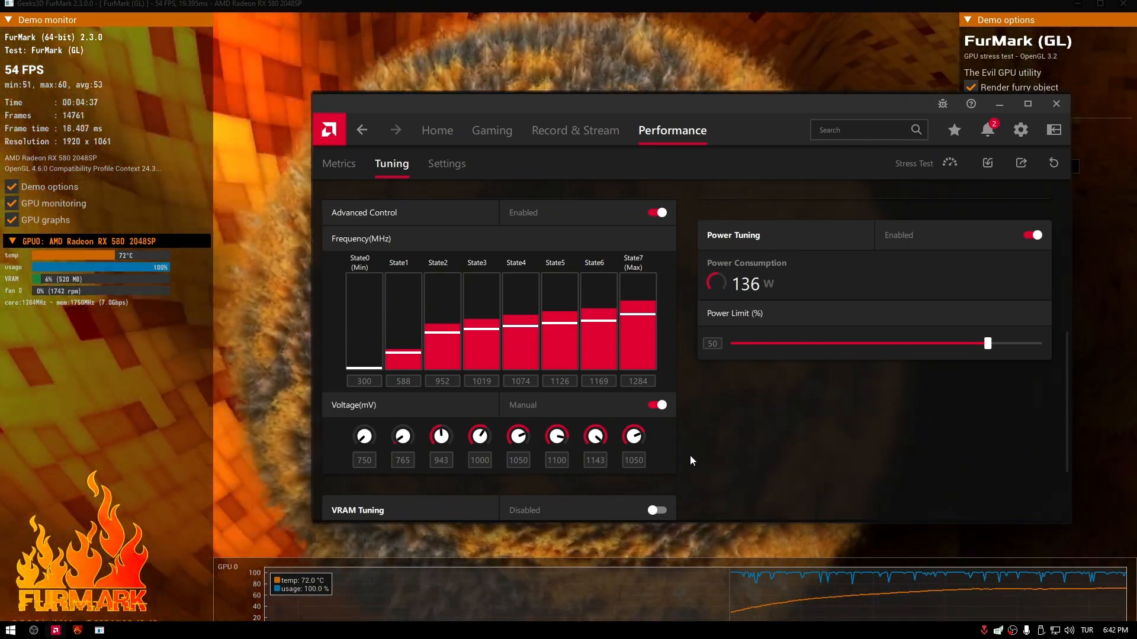
click(634, 460)
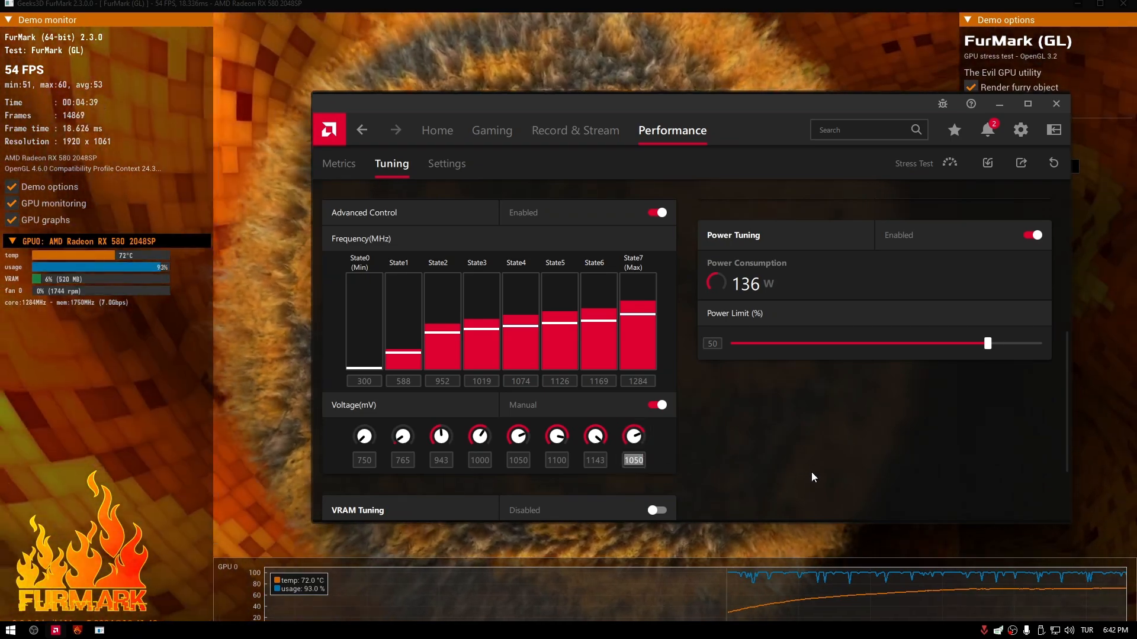
text(1020)
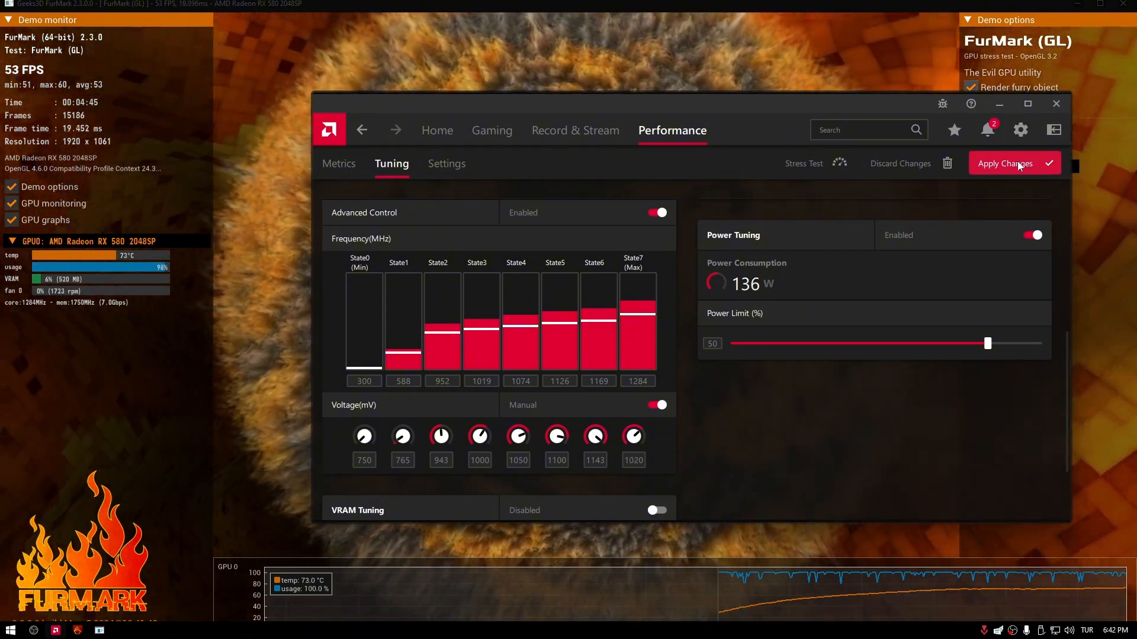
click(1017, 161)
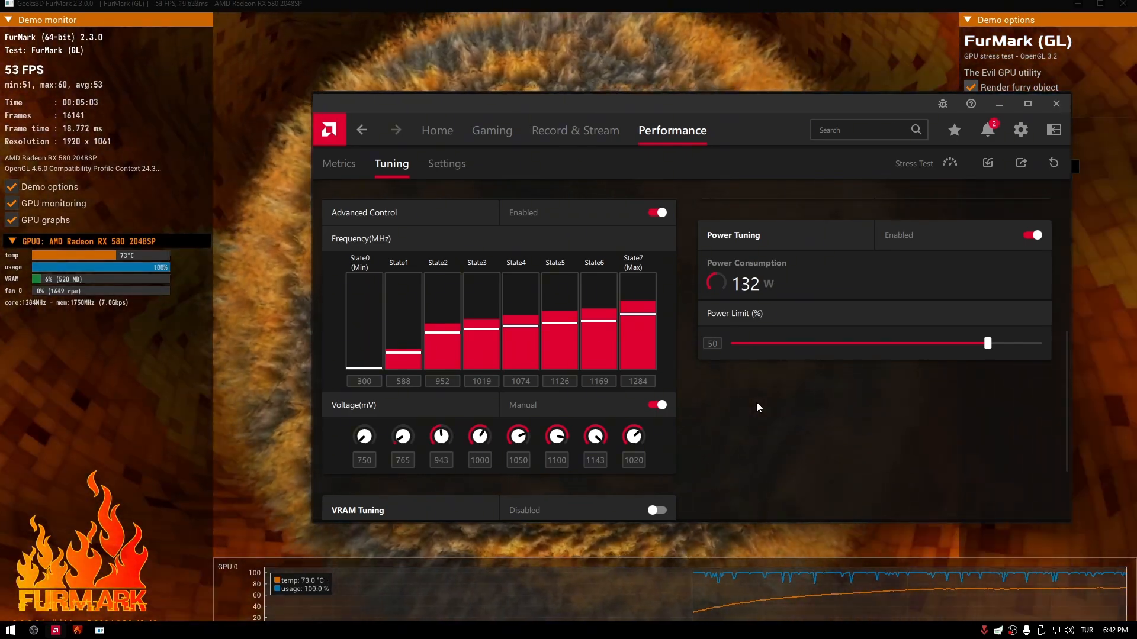
Review the temperature, fan and power readings, then set the State7 (Max) voltage to 980 mV and apply it
scroll(757, 405, up, 5)
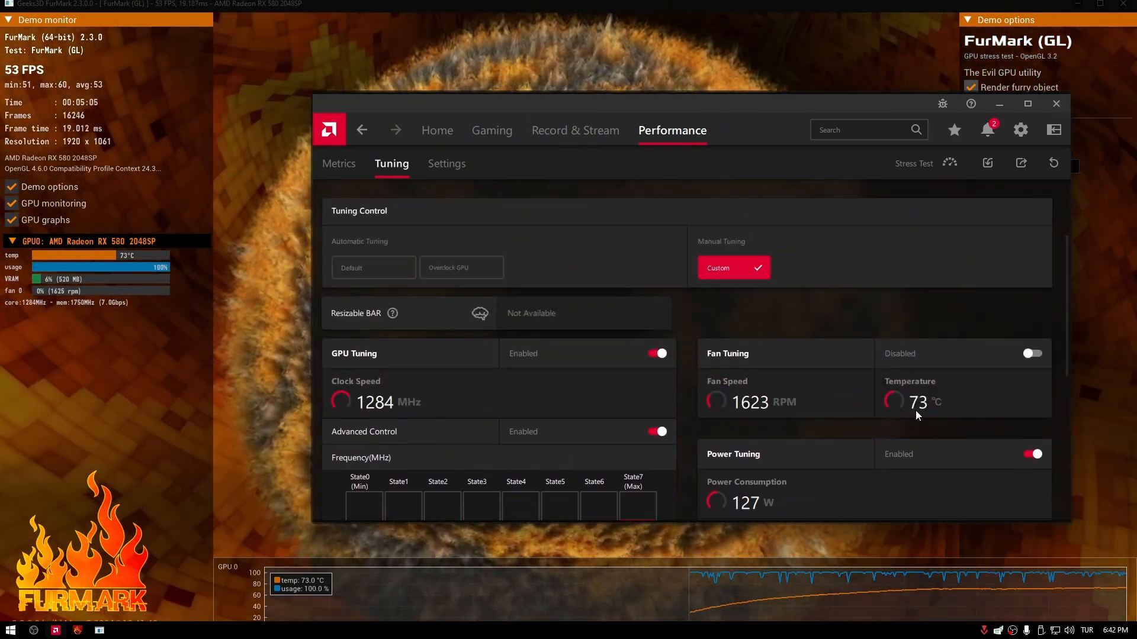
scroll(915, 411, down, 1)
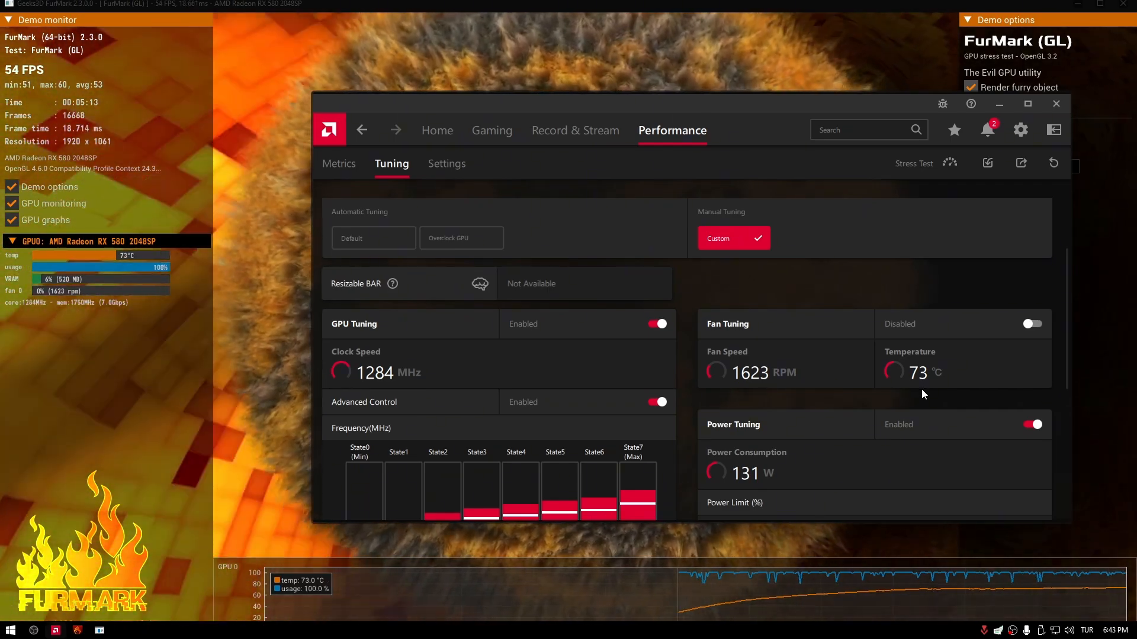
scroll(921, 390, down, 1)
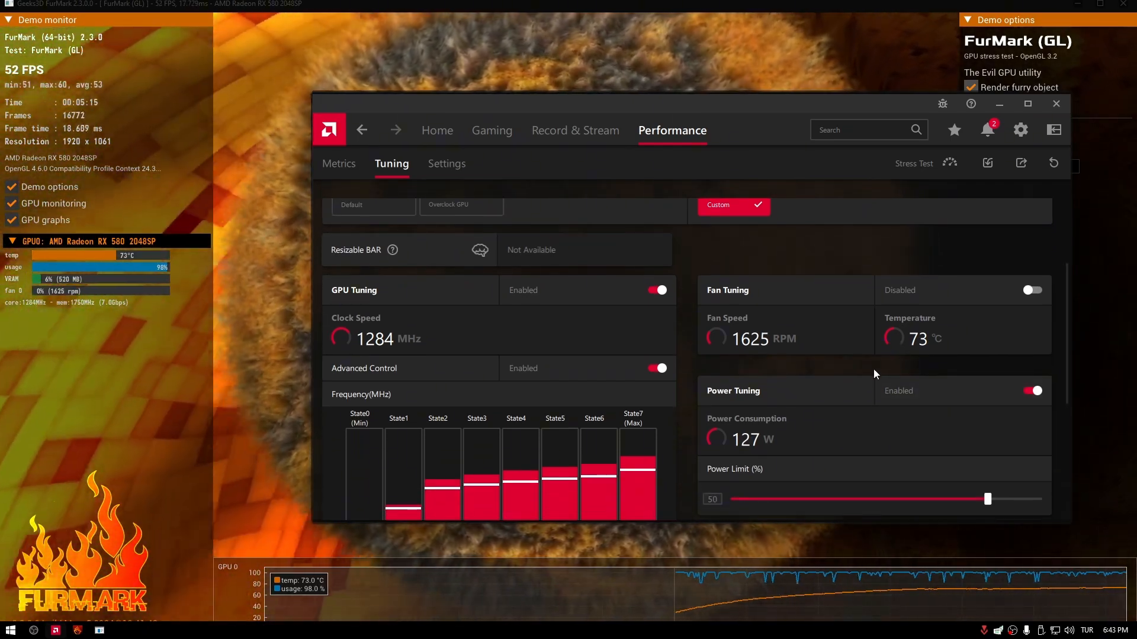
scroll(866, 375, down, 1)
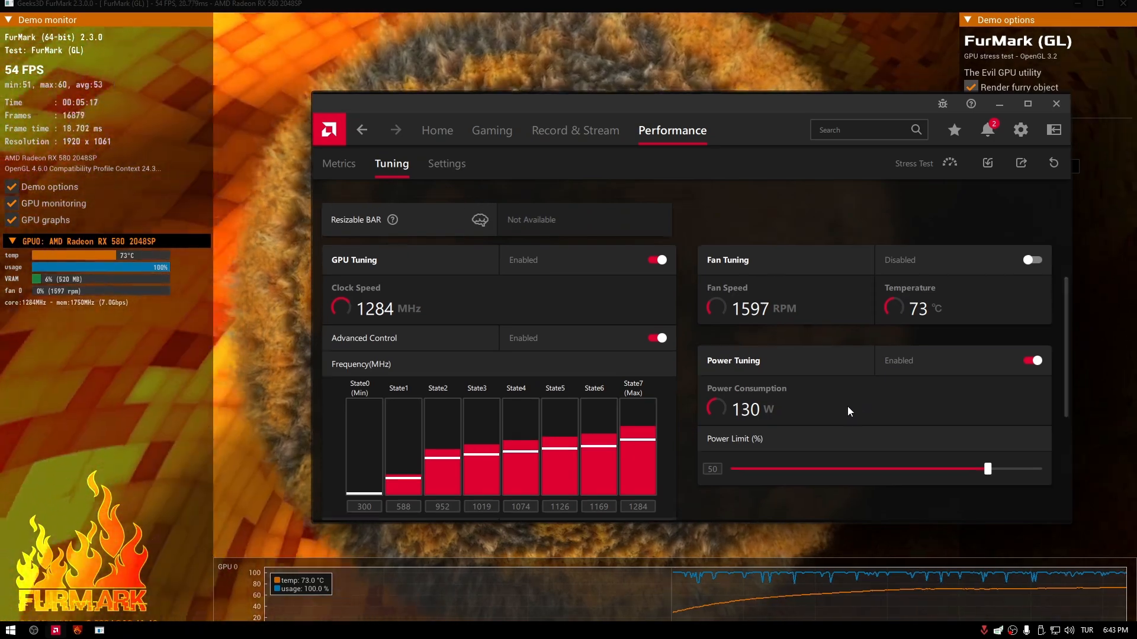
scroll(846, 409, down, 5)
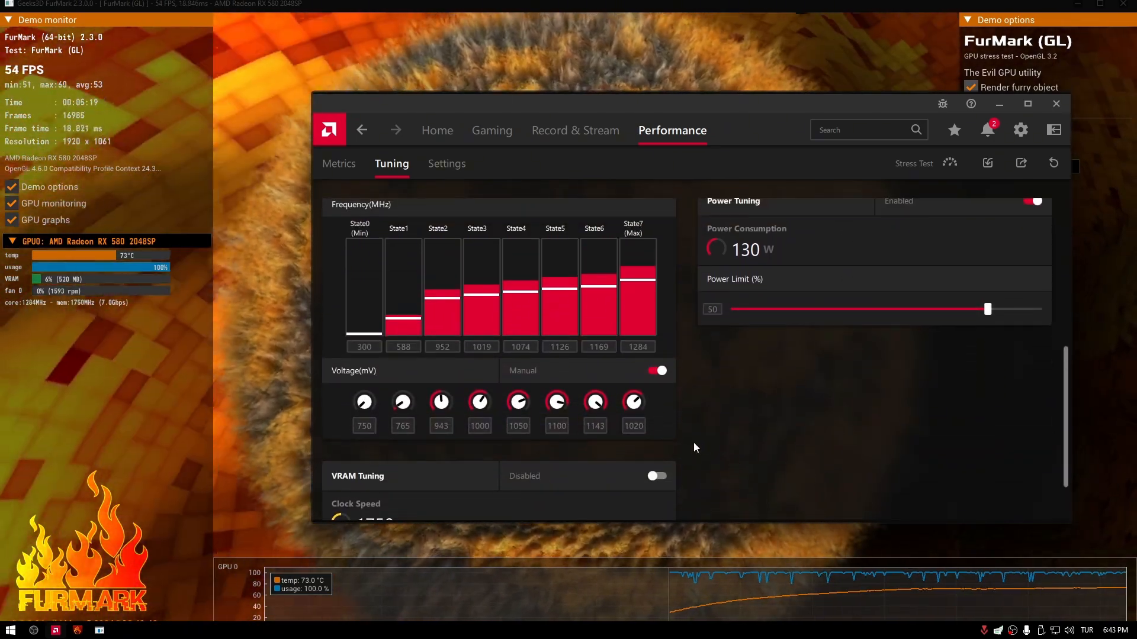
scroll(699, 444, up, 1)
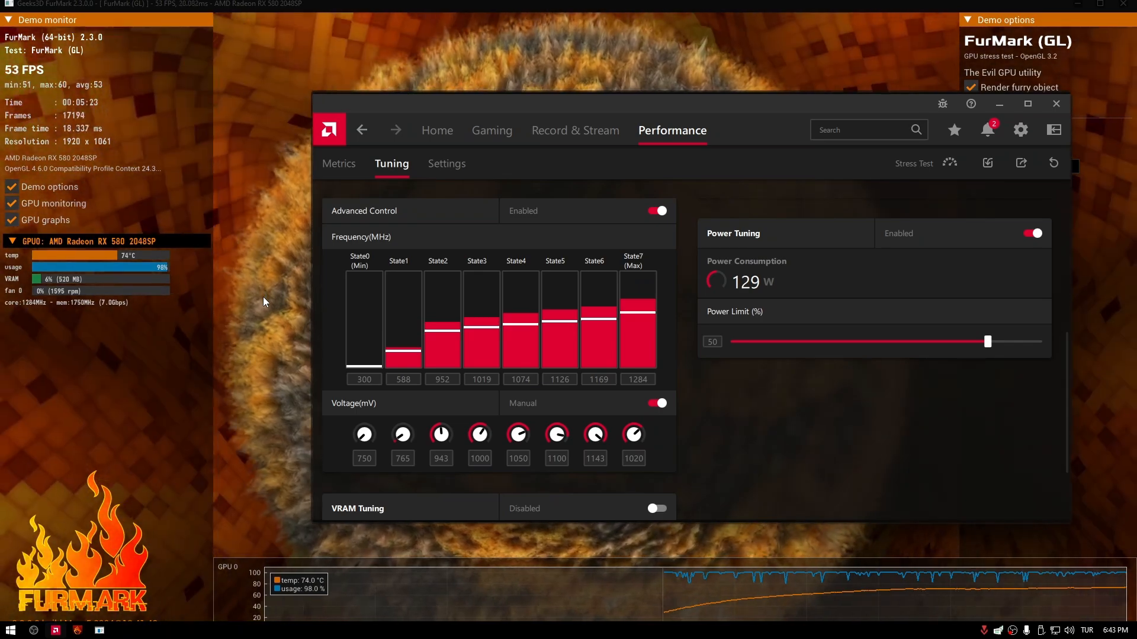
click(632, 460)
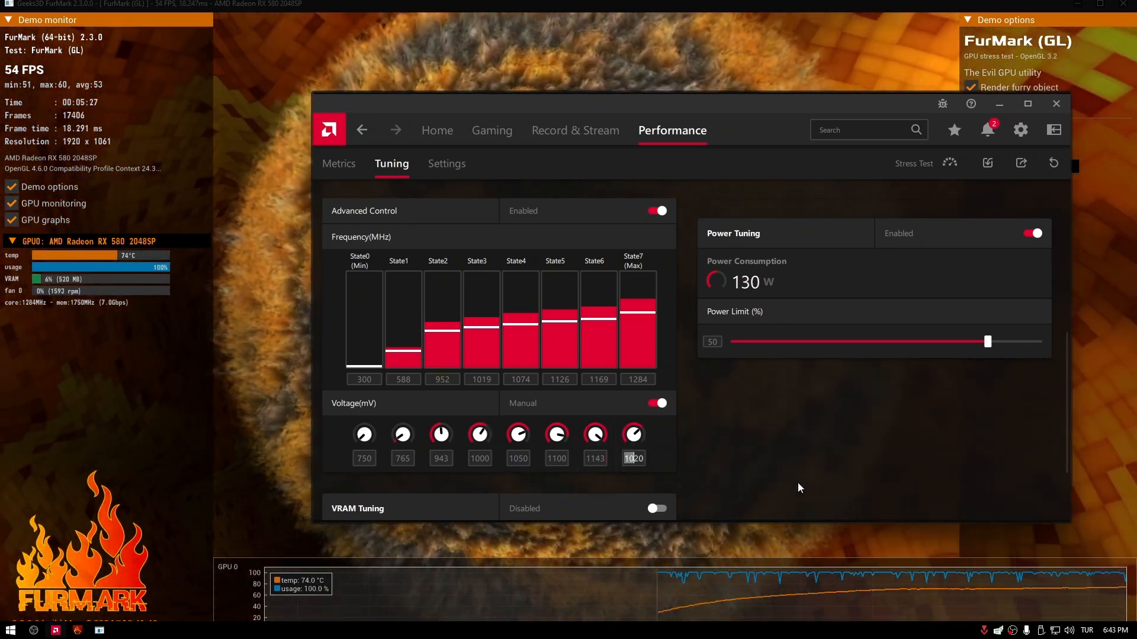
key(shift+Right)
key(shift+Right)
key(BackSpace)
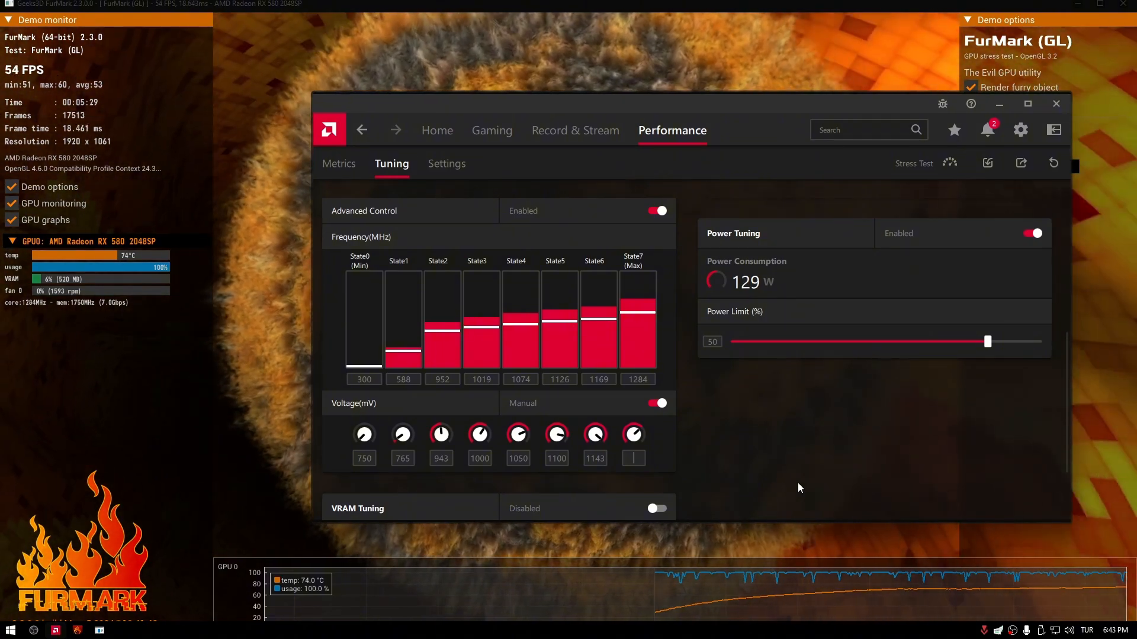
text(980)
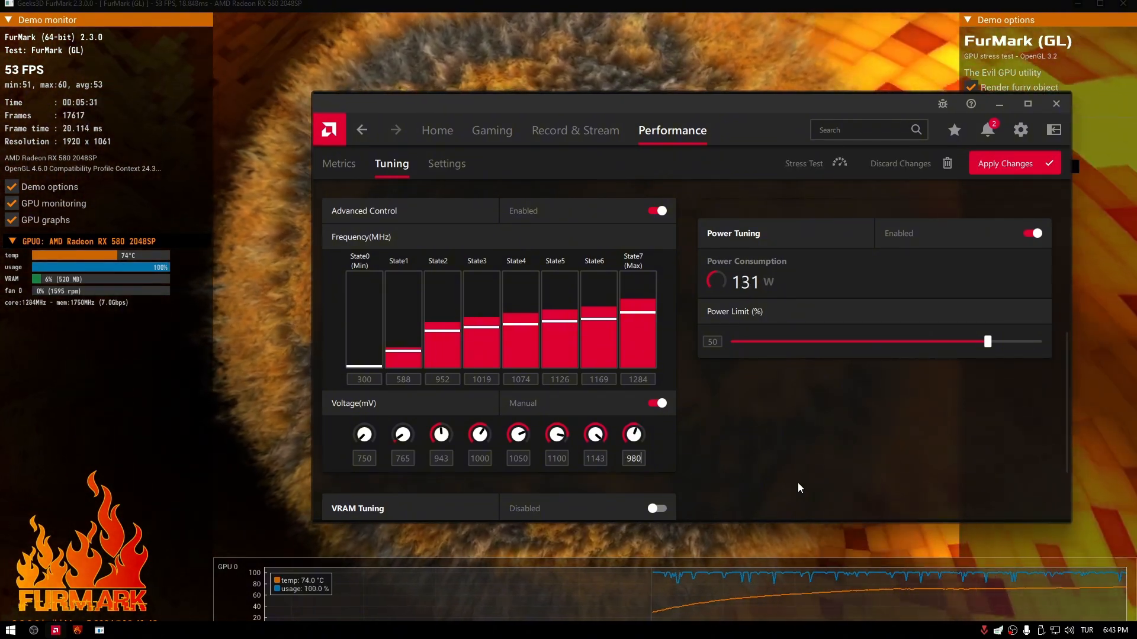
click(1029, 165)
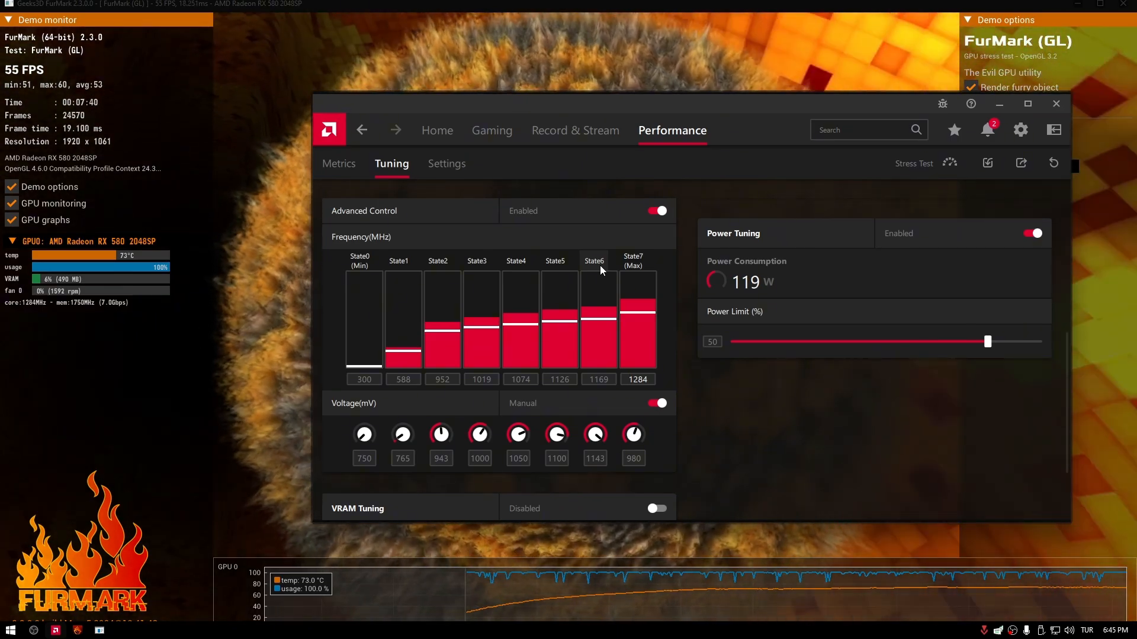
Set the State6, State5, State4, State3 and State2 voltages to 970, 960, 950, 940 and 930 mV respectively
click(610, 381)
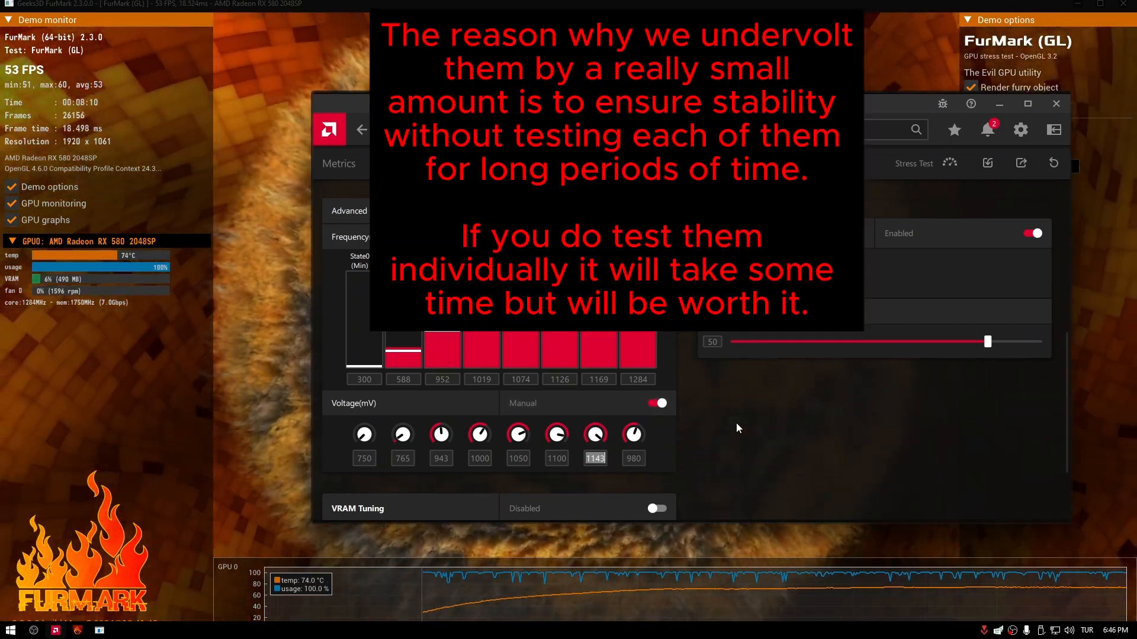
text(970)
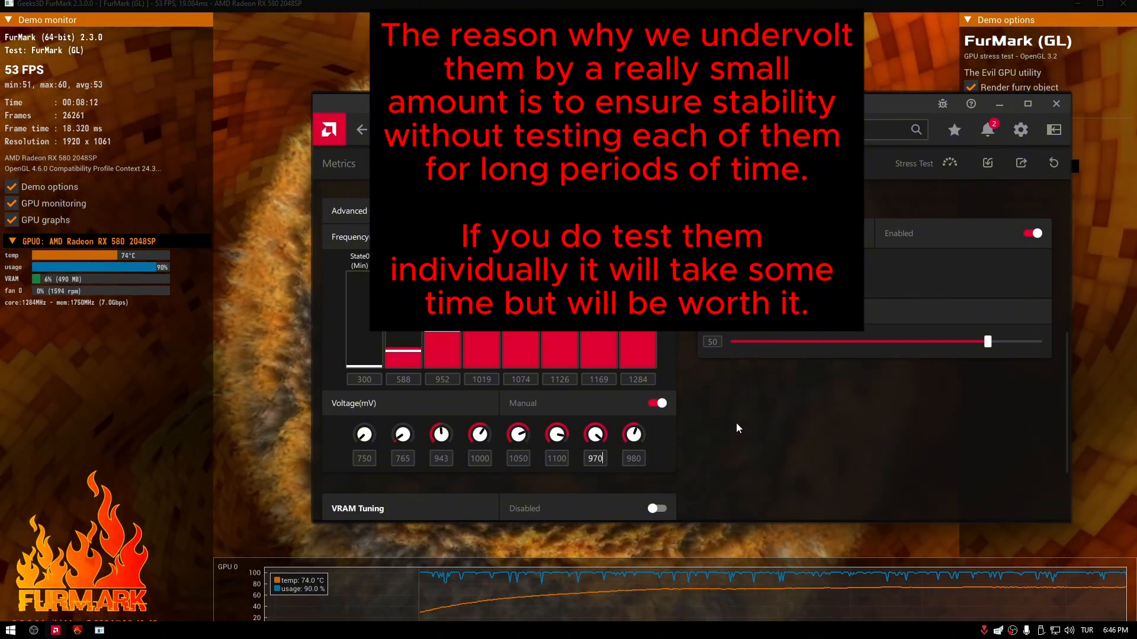
key(Return)
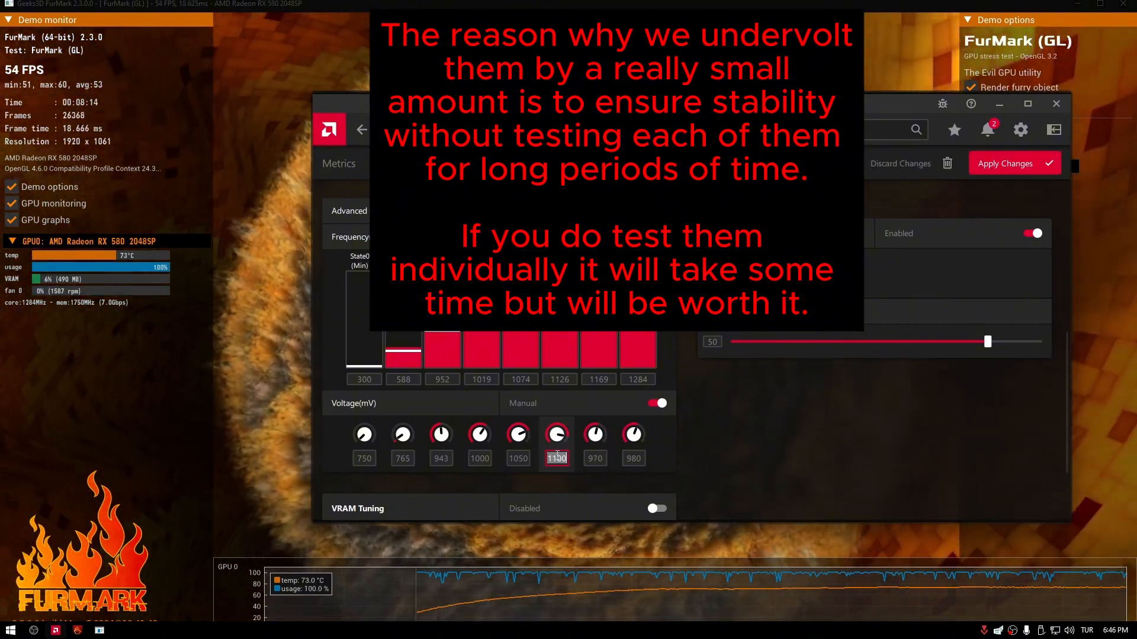
click(557, 456)
text(960)
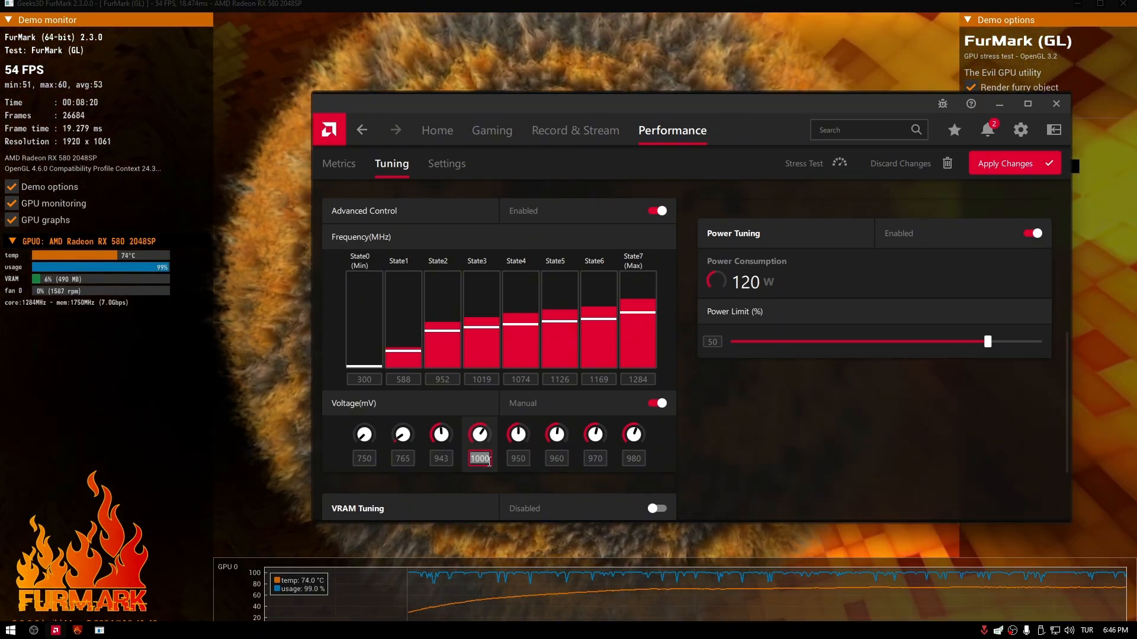
click(450, 460)
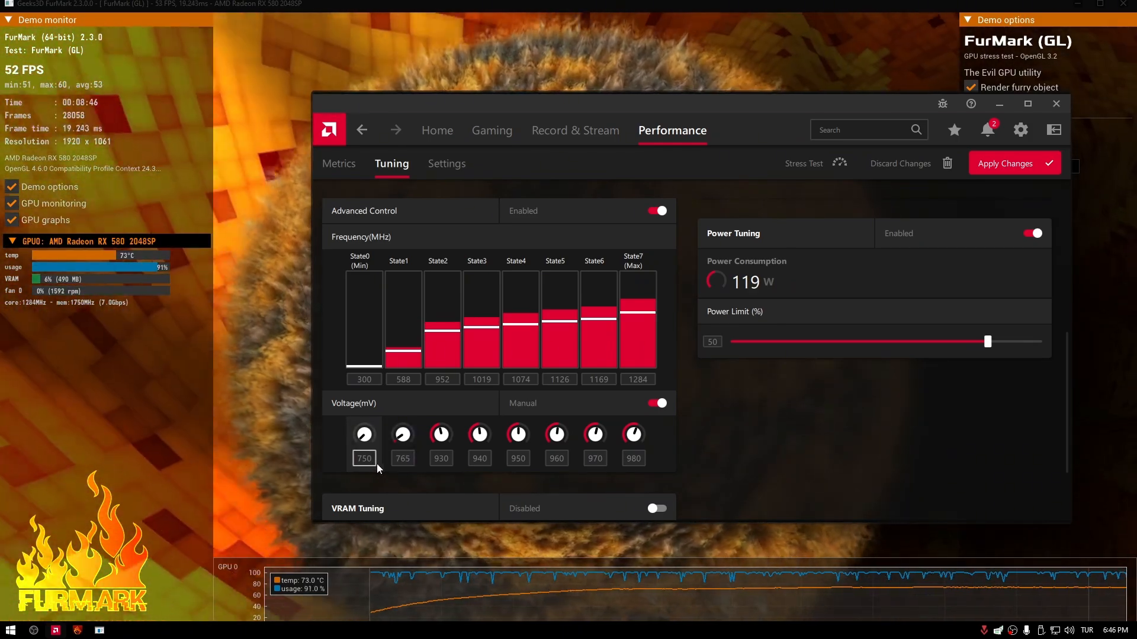
Apply the lowered state voltages and check the GPU clock speed, temperature, fan and power consumption under load
click(1014, 164)
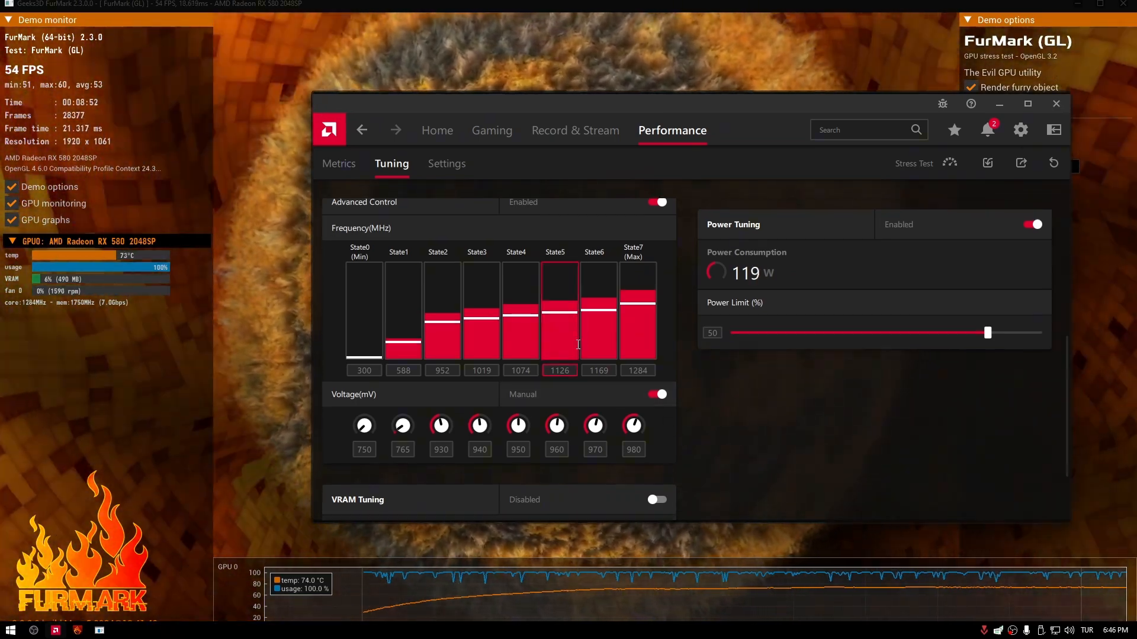
scroll(599, 402, down, 2)
scroll(604, 407, up, 3)
scroll(605, 407, up, 1)
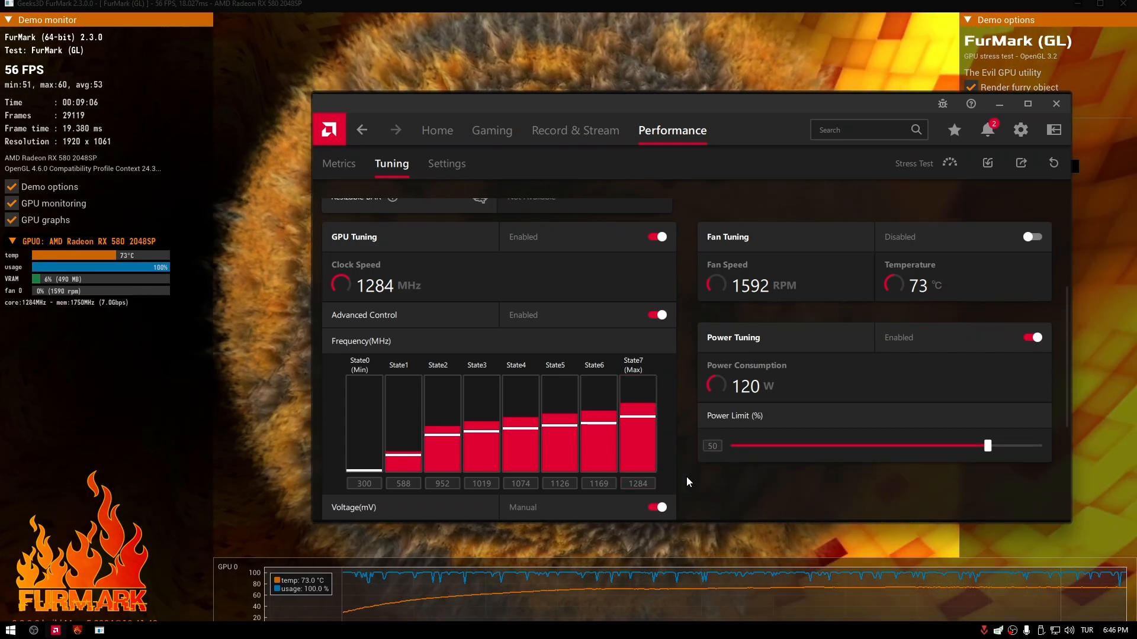
scroll(687, 478, down, 1)
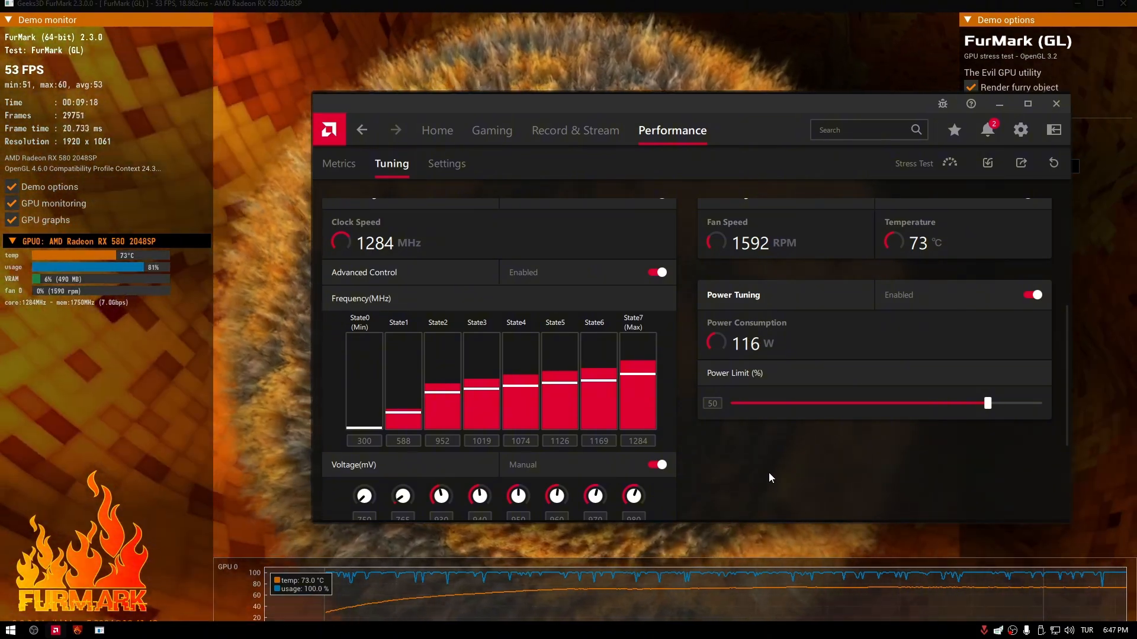
scroll(769, 474, down, 1)
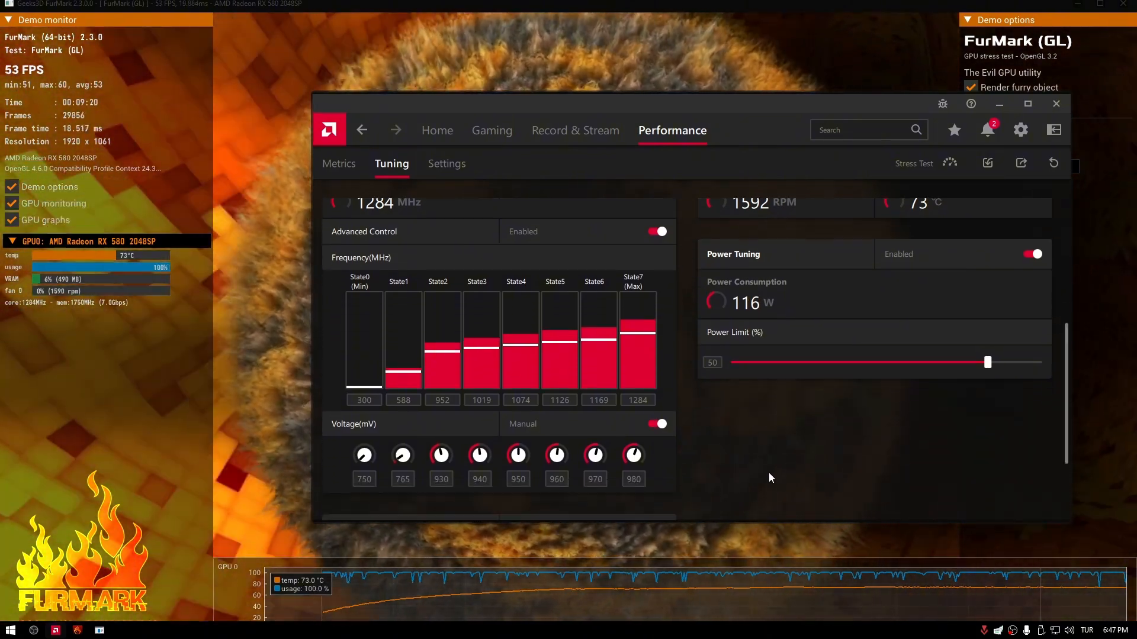
scroll(676, 491, up, 1)
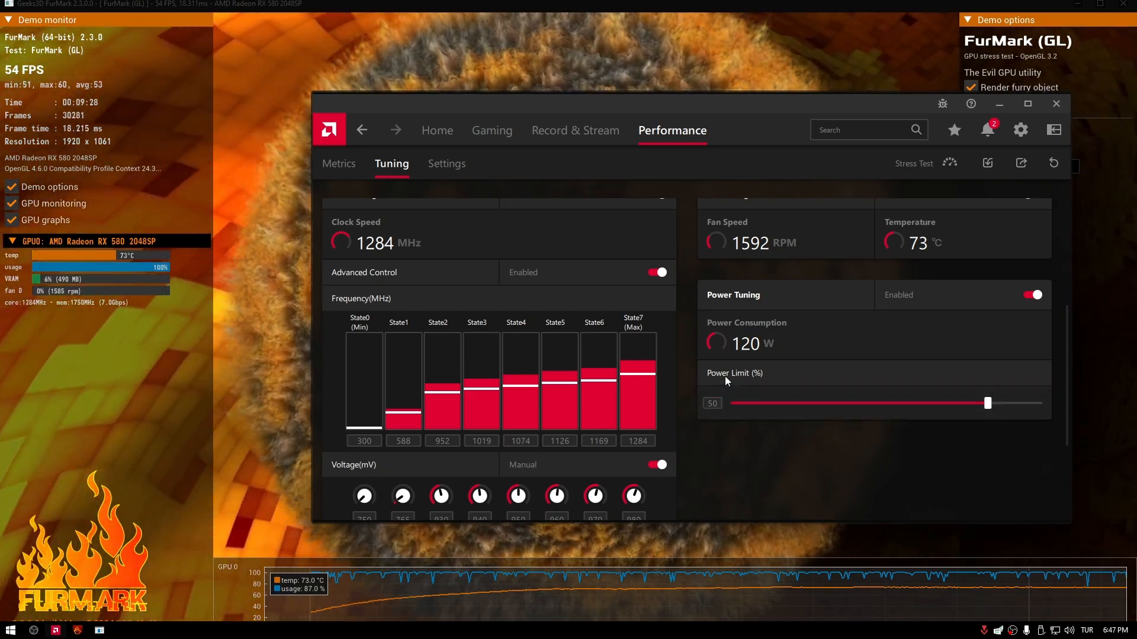
Set the State7 (Max) voltage to 1150 mV and the Power Limit to 75%, and apply both changes
scroll(811, 393, down, 1)
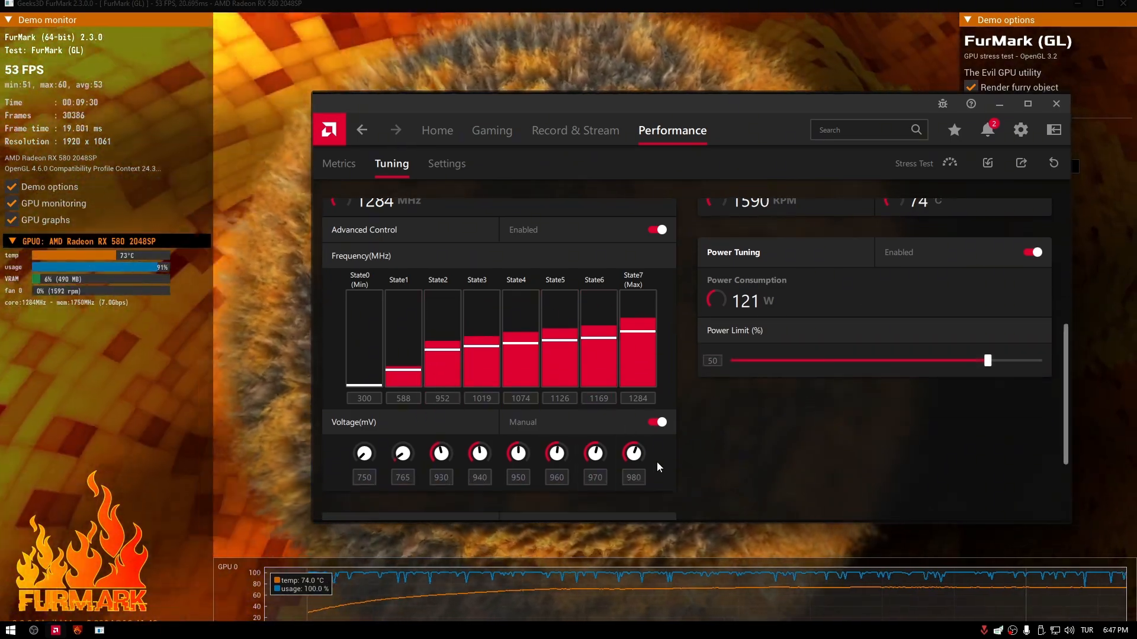
drag(636, 455, 648, 415)
scroll(696, 455, up, 1)
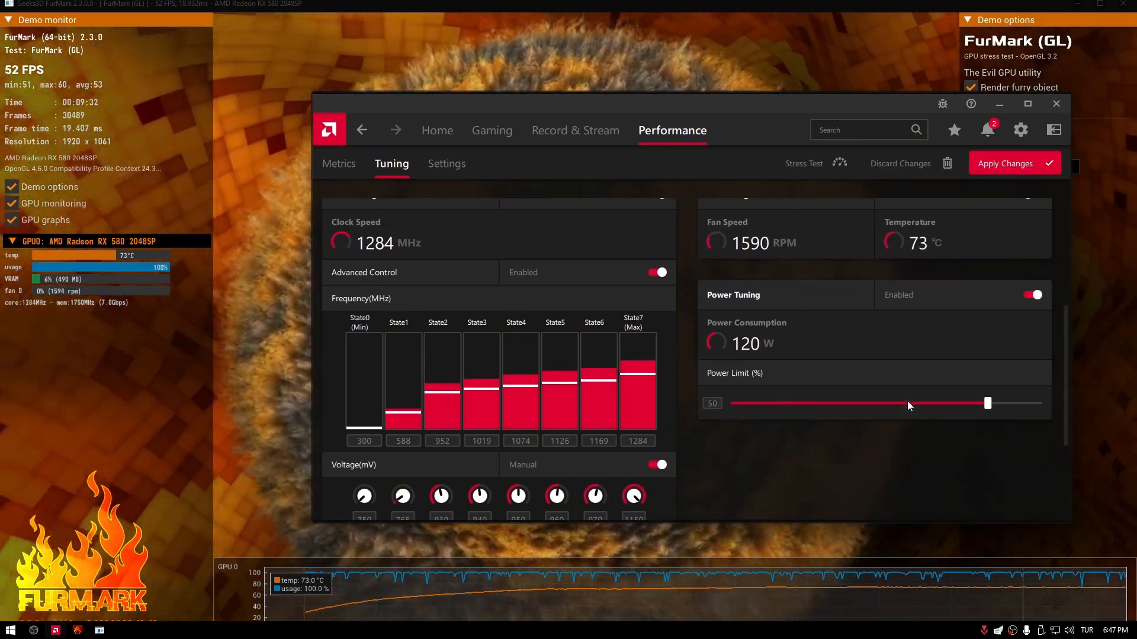
scroll(656, 442, down, 1)
scroll(956, 415, up, 1)
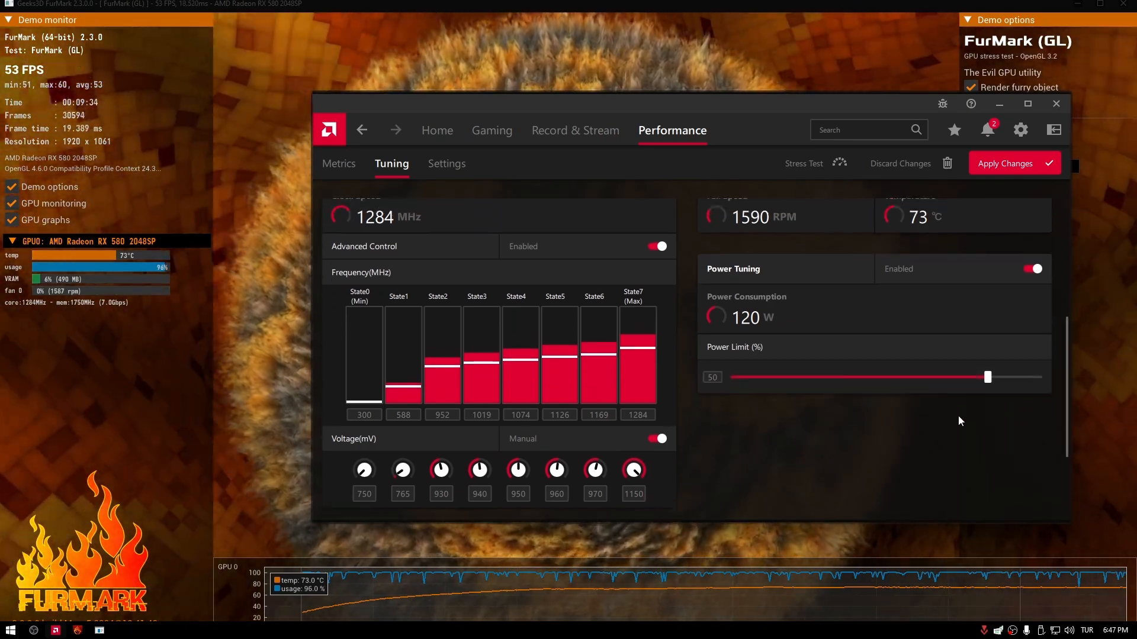
drag(988, 404, 1054, 423)
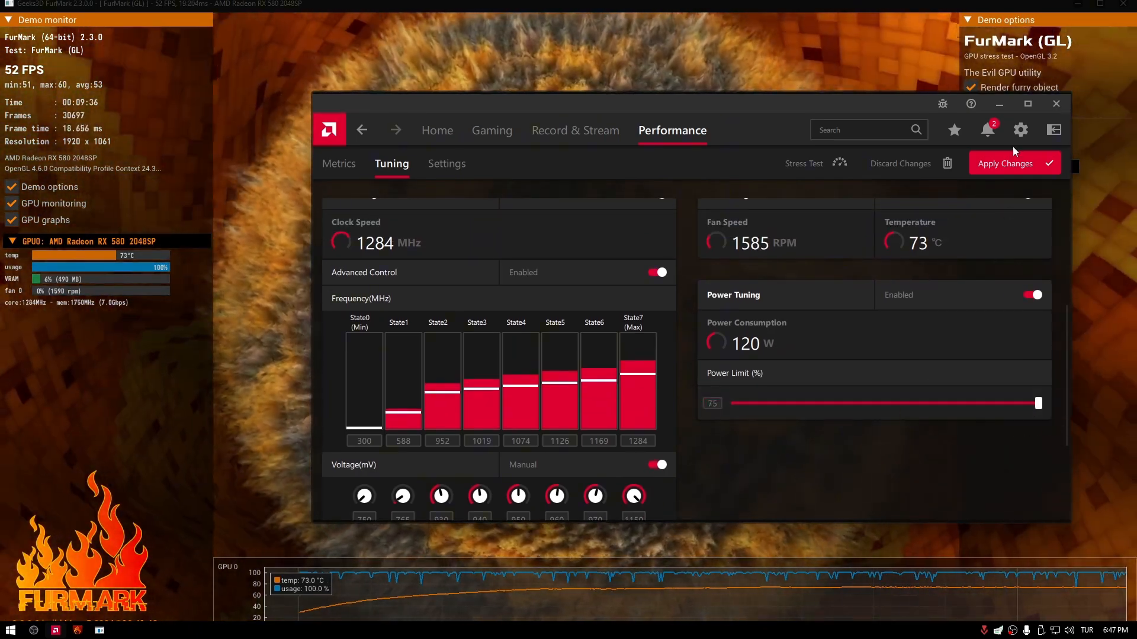
click(1012, 162)
scroll(944, 284, up, 1)
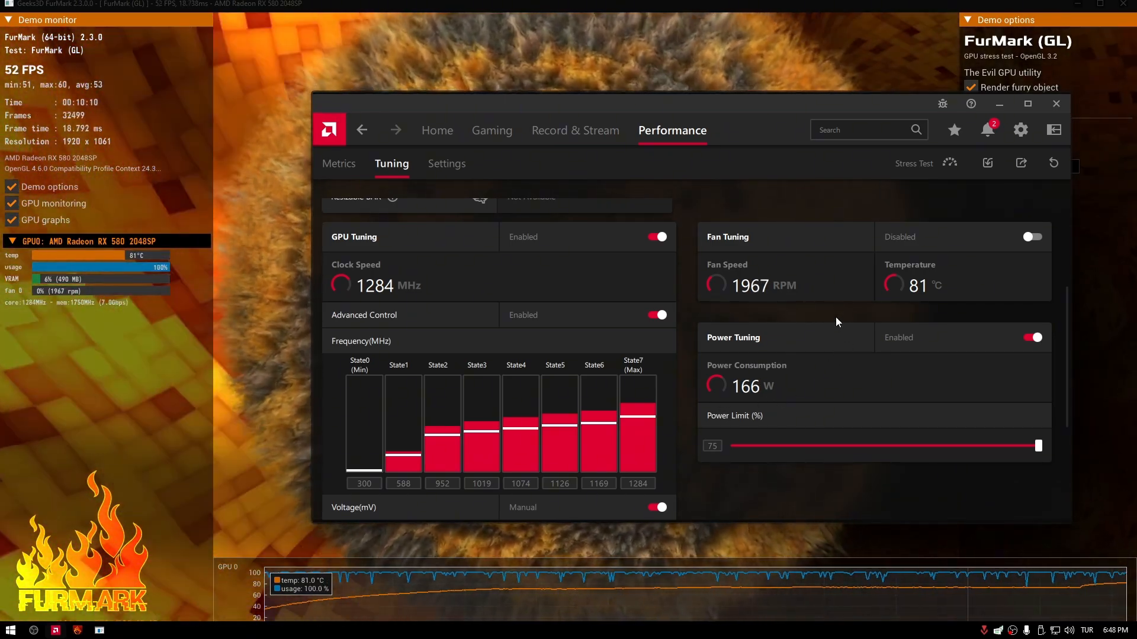
Set the State7 (Max) voltage back to 980 mV and apply the change
scroll(808, 314, down, 1)
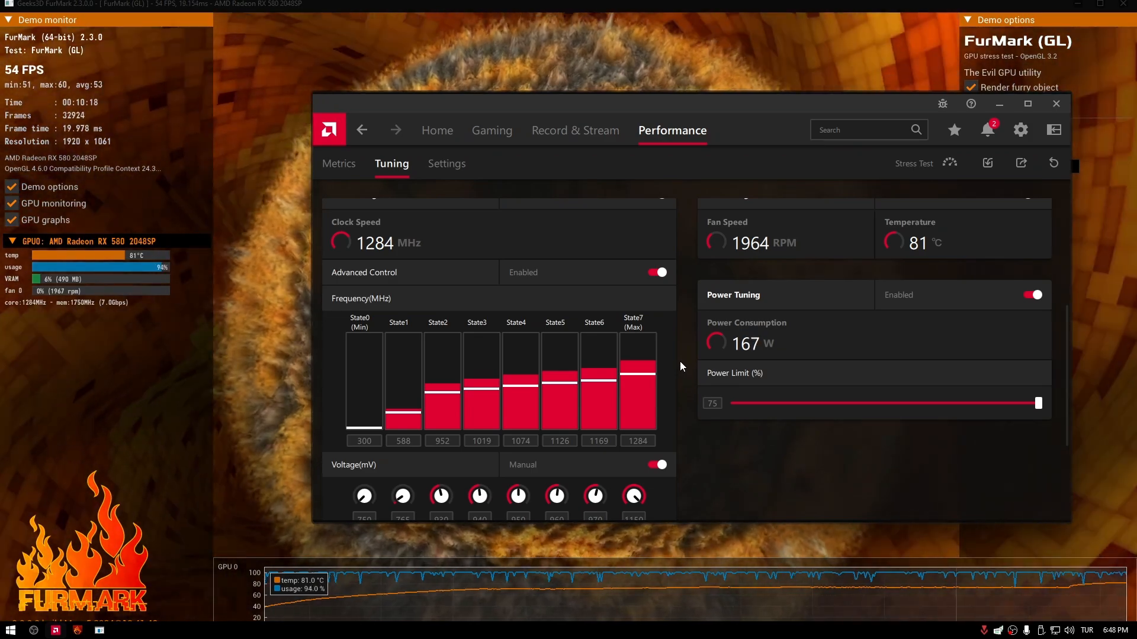
scroll(679, 361, down, 1)
double_click(638, 478)
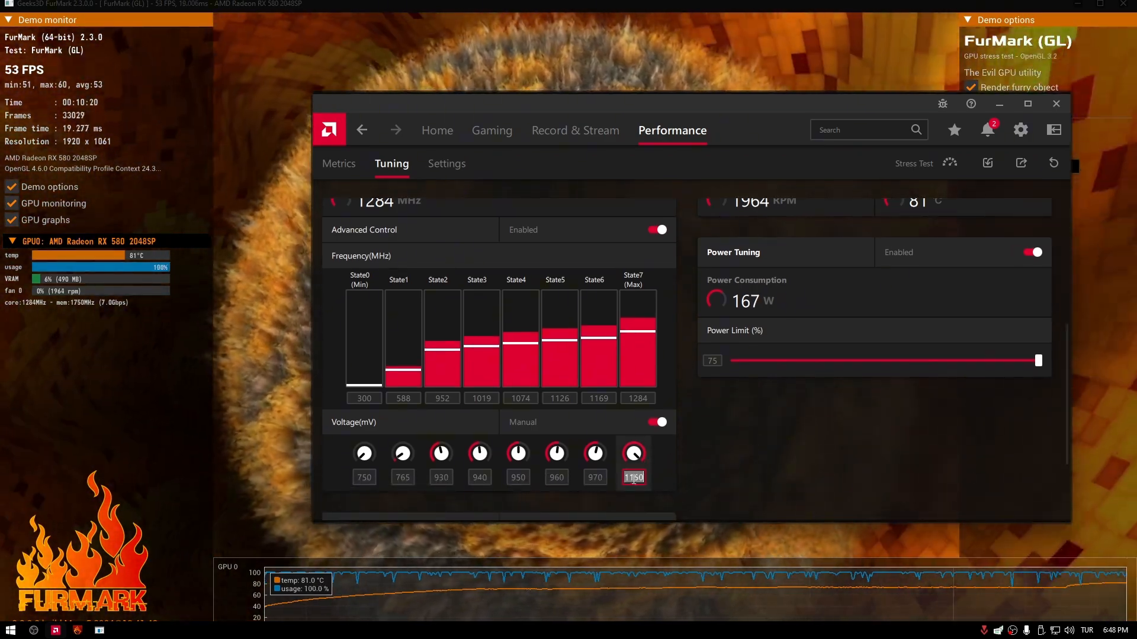
text(980)
key(Return)
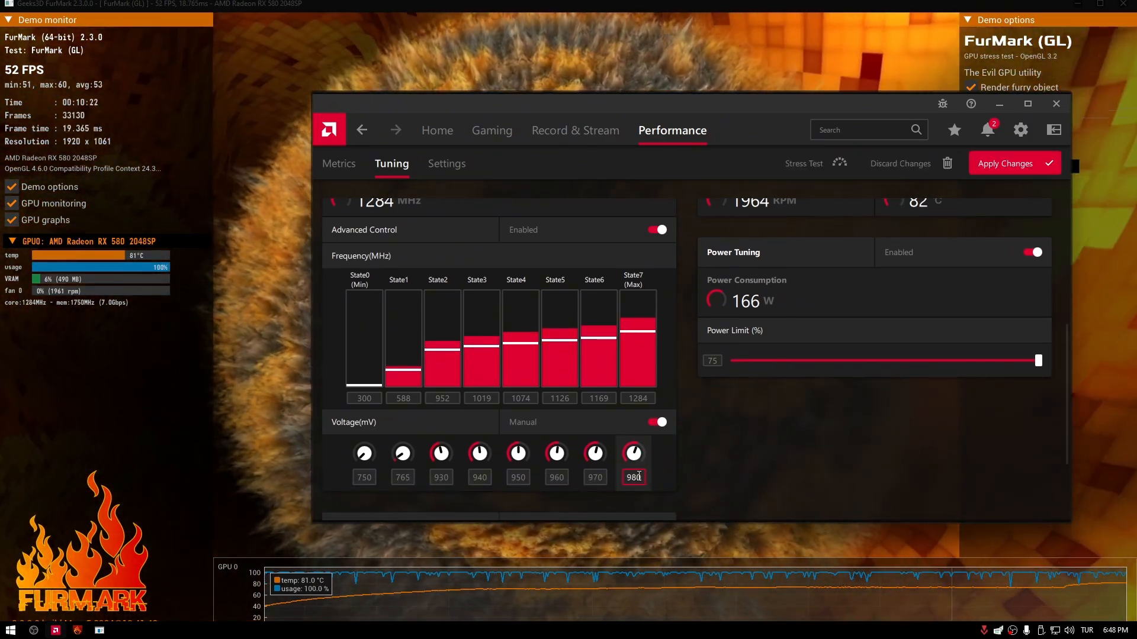
scroll(705, 401, up, 1)
click(1044, 164)
Review the tuning page's clock speed, state voltages, fan speed, temperature and power consumption under the stress test
scroll(760, 451, up, 1)
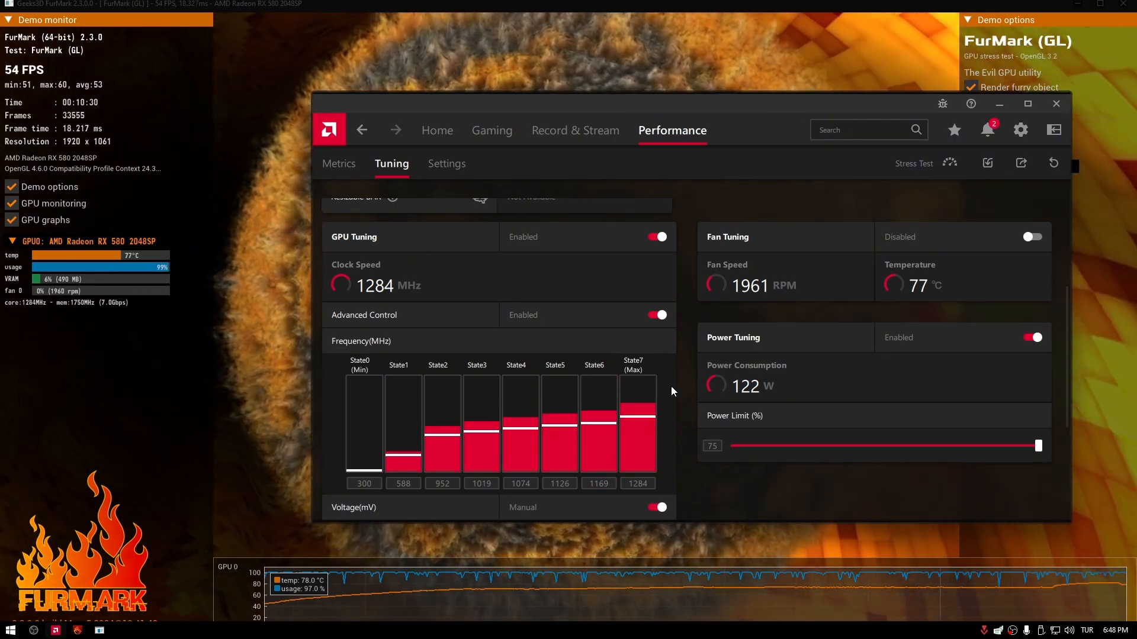
scroll(681, 394, down, 5)
scroll(681, 394, up, 4)
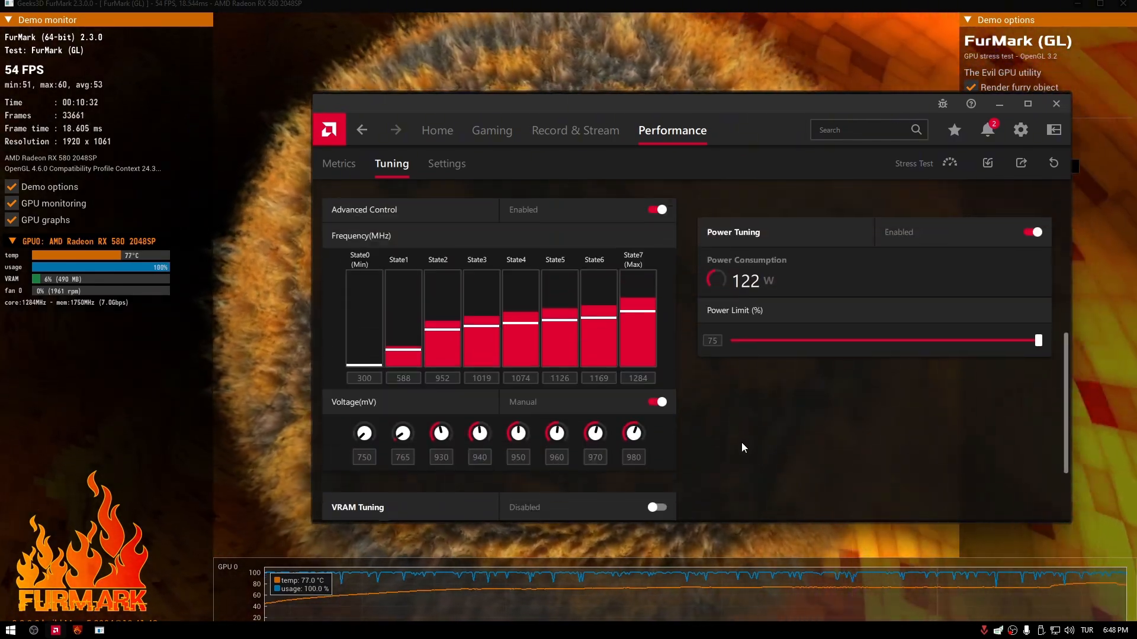
scroll(706, 477, up, 2)
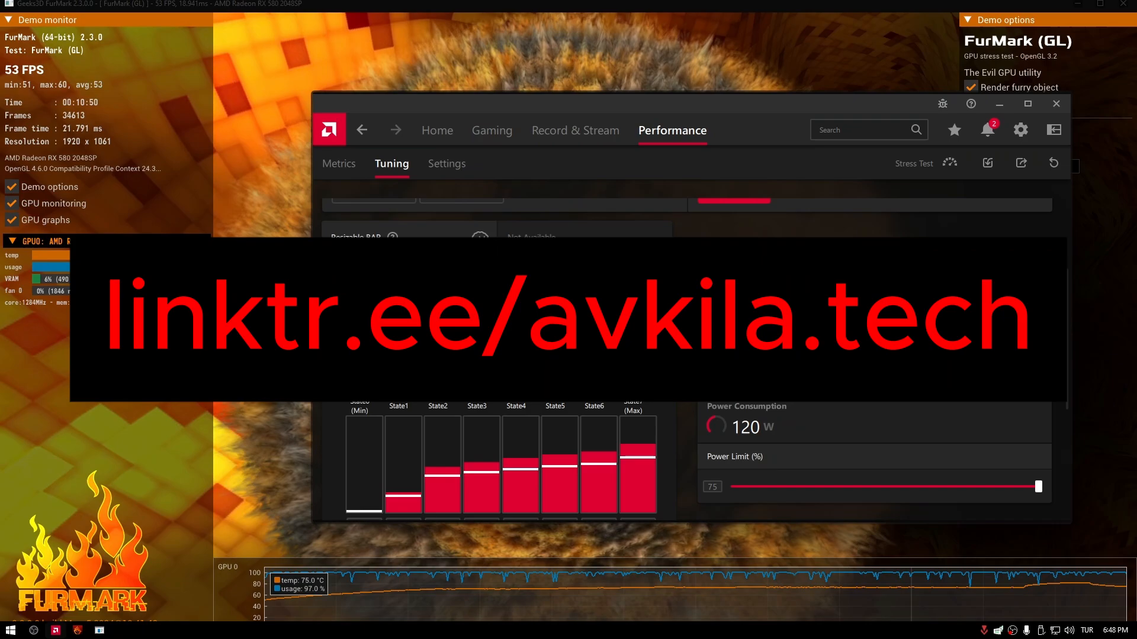
scroll(688, 360, down, 1)
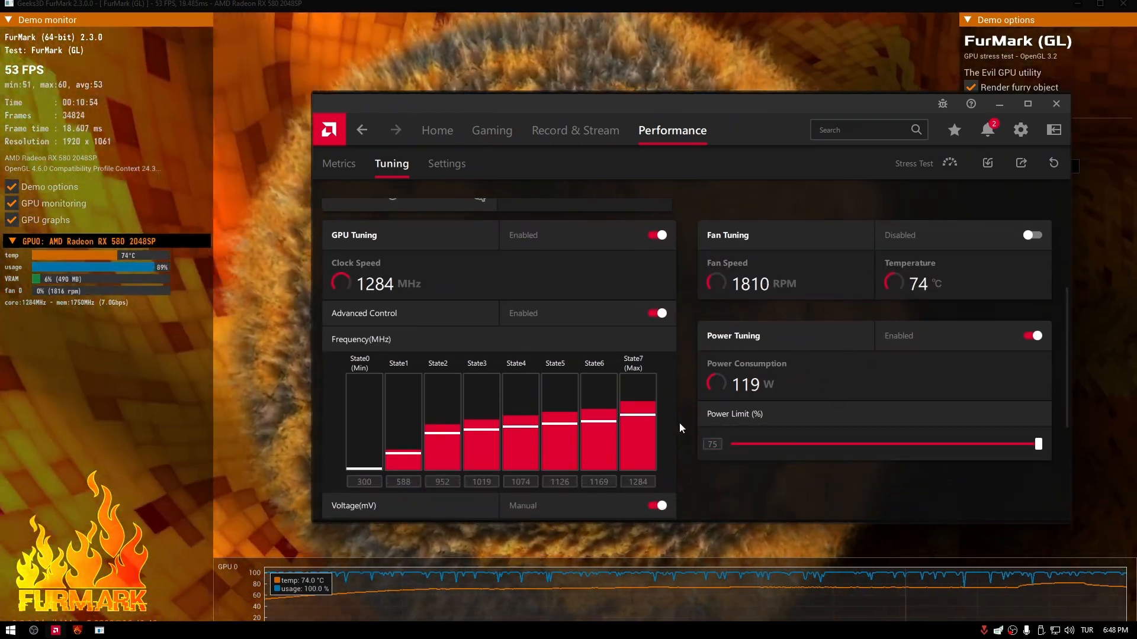
scroll(669, 392, up, 3)
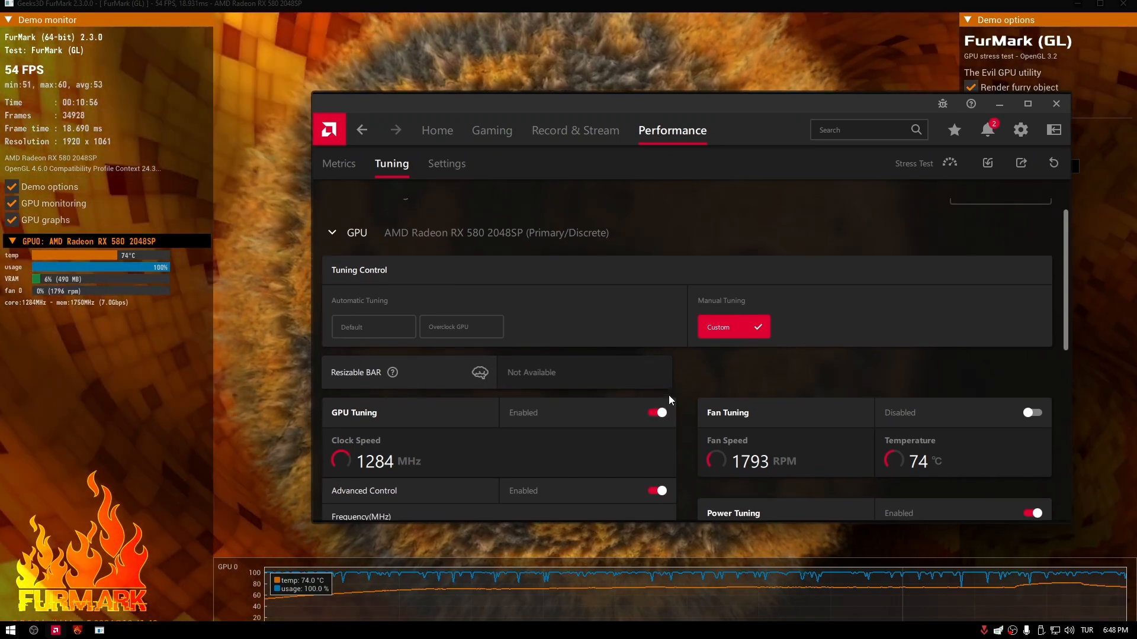
scroll(876, 310, up, 1)
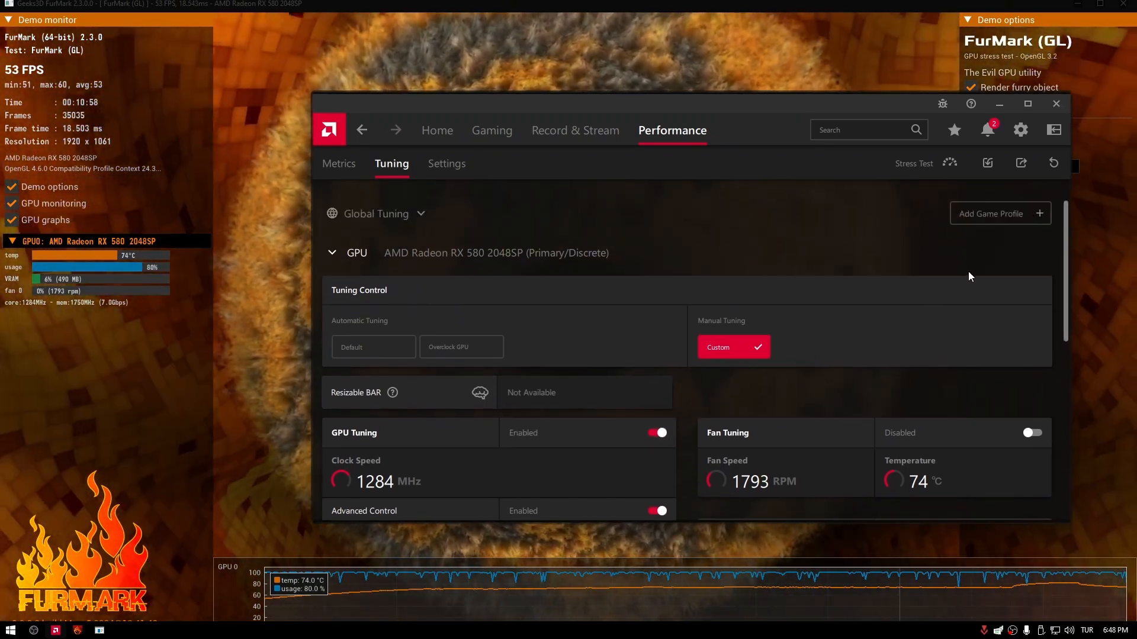